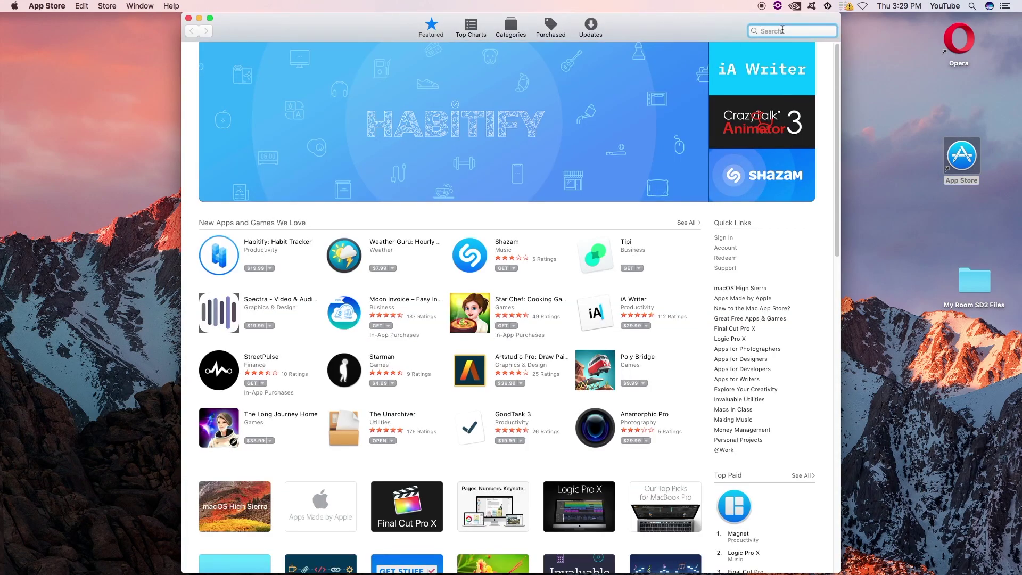
# Step: Find 'audaptor' in the App Store, launch the Audaptor converter, and quit App Store
pyautogui.write('audaptor')
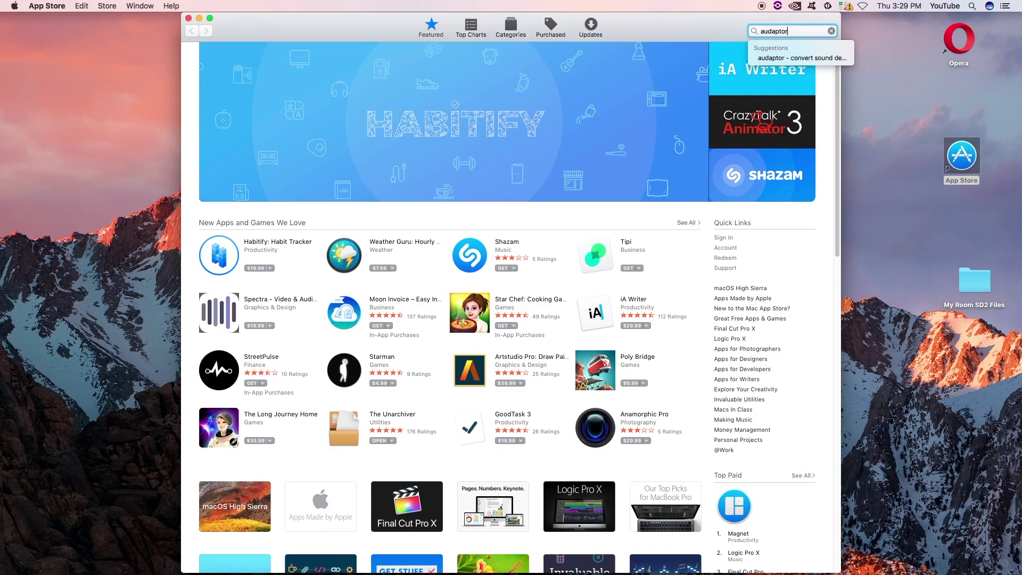
pyautogui.press('Return')
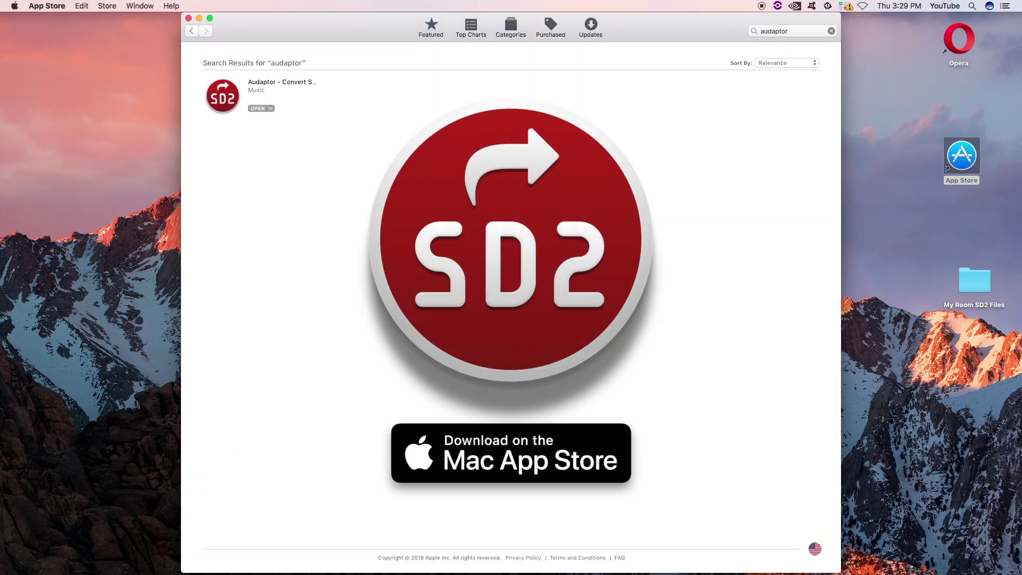
pyautogui.click(296, 82)
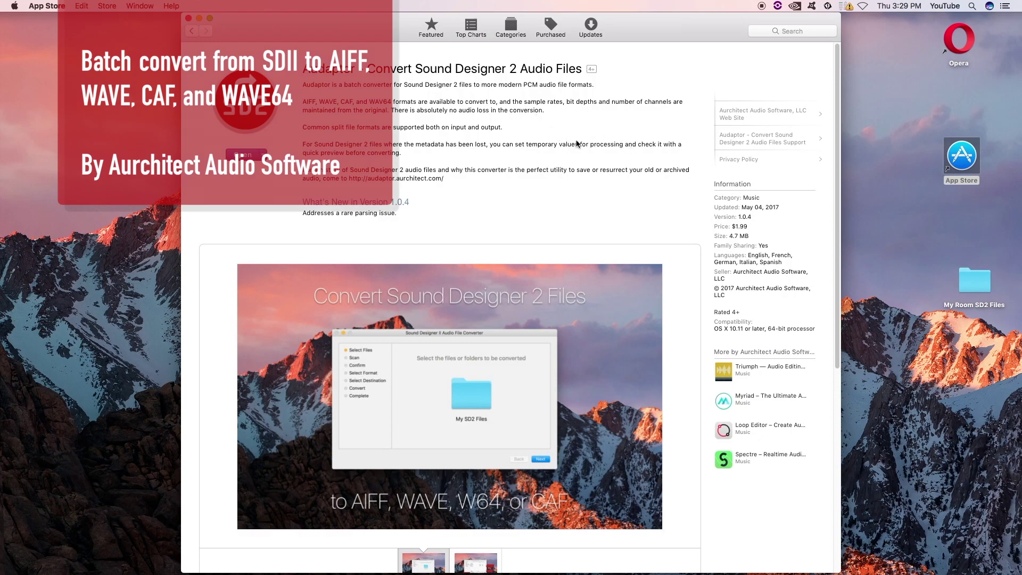
pyautogui.click(238, 154)
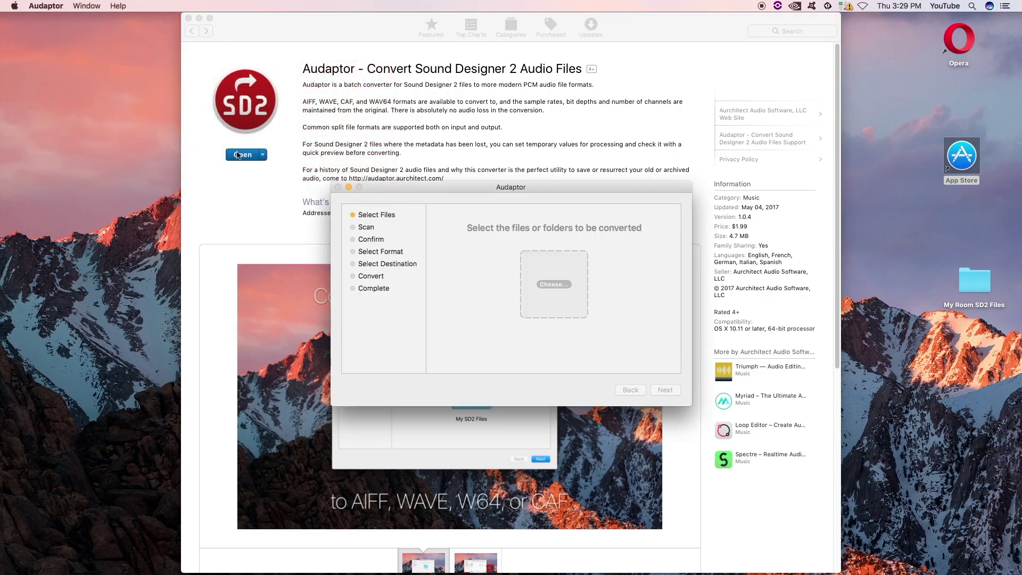
pyautogui.click(627, 28)
pyautogui.press('super+q')
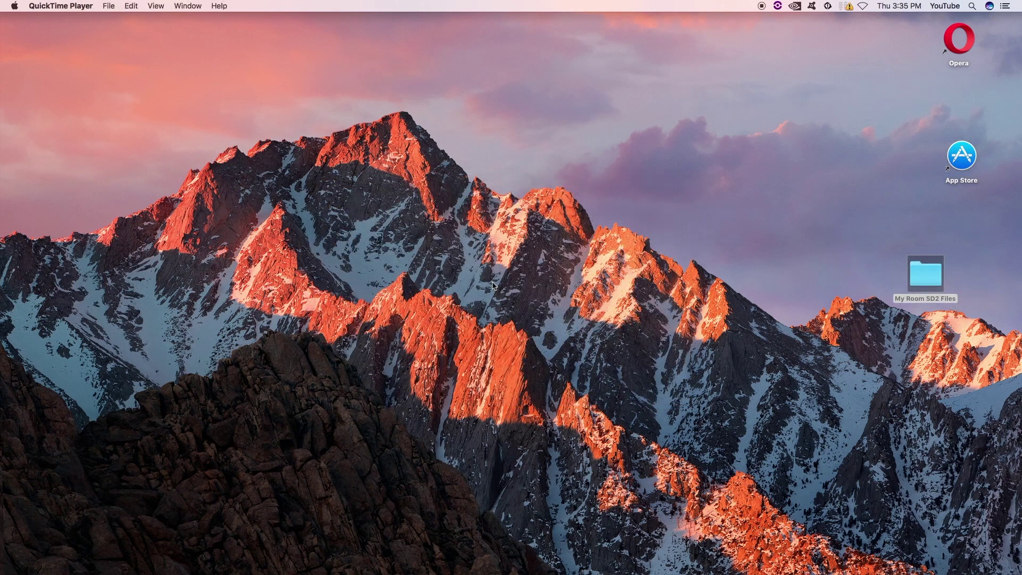
# Step: Move Bathrrom Tile mono and the My Room 2.L/.R files into the My Room 1 folder
pyautogui.doubleClick(933, 278)
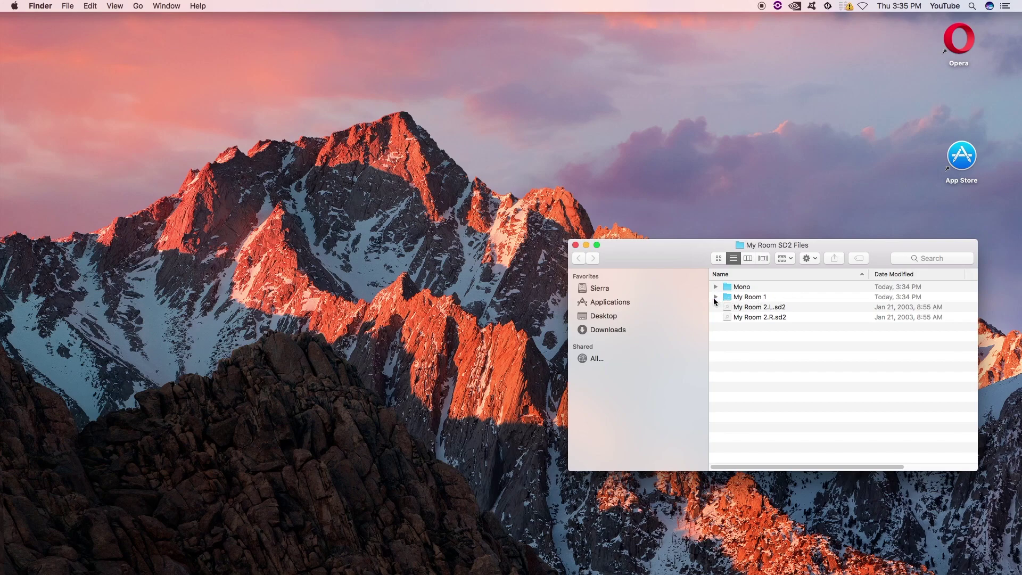
pyautogui.click(715, 298)
pyautogui.click(715, 288)
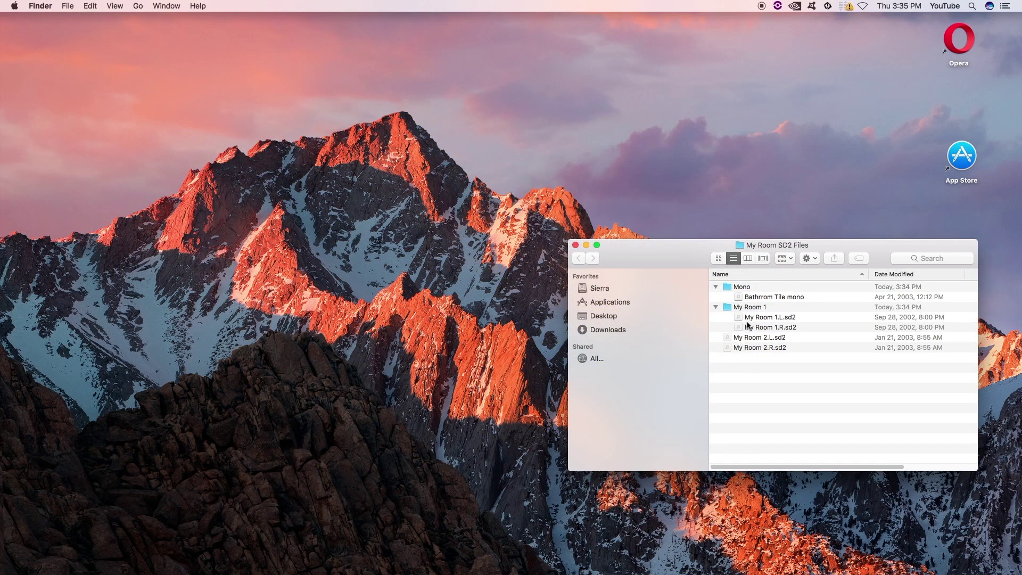
pyautogui.moveTo(739, 300); pyautogui.dragTo(798, 297)
pyautogui.click(770, 349)
pyautogui.keyDown('shift'); pyautogui.click(770, 340); pyautogui.keyUp('shift')
# Step: Delete the emptied Mono folder
pyautogui.click(716, 288)
pyautogui.click(728, 287)
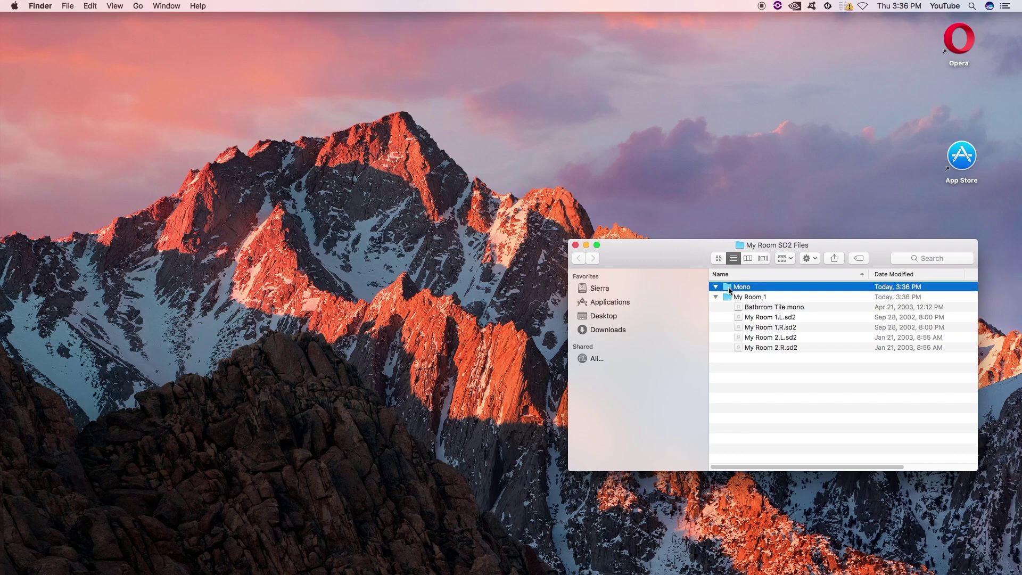
pyautogui.press('super+BackSpace')
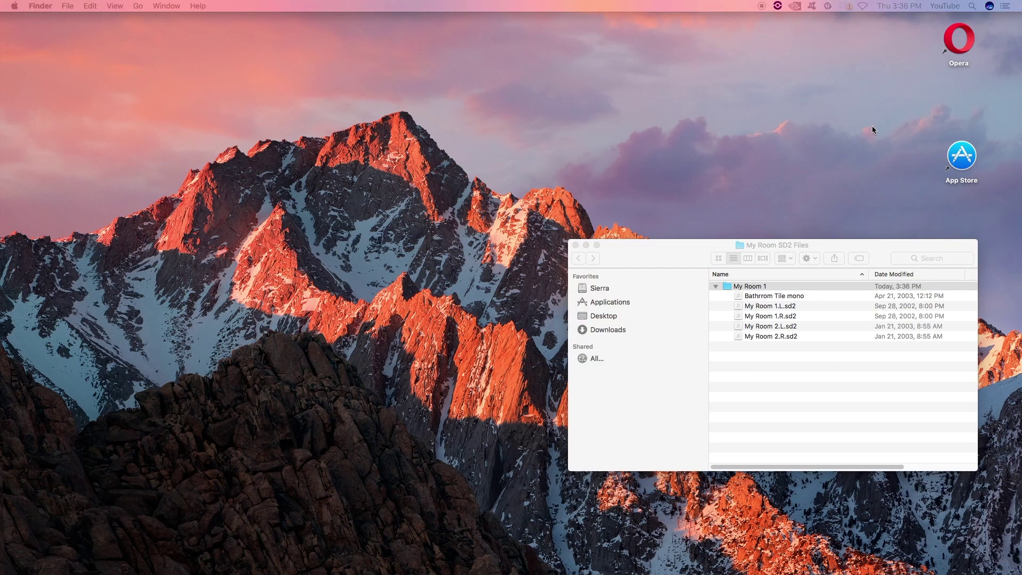
# Step: Add the My Room 1 folder to Audaptor and scan its files
pyautogui.moveTo(567, 84); pyautogui.dragTo(215, 137)
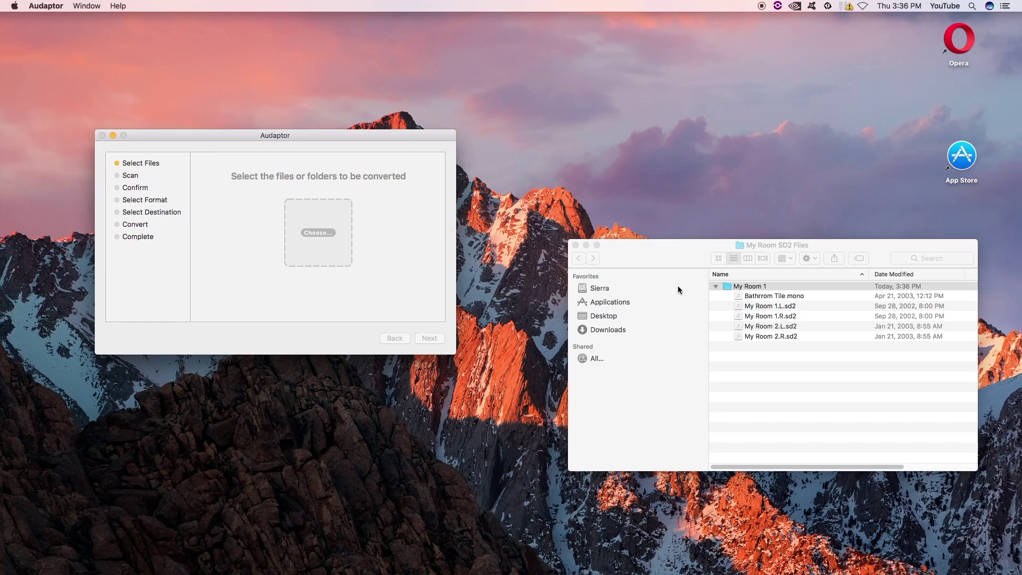
pyautogui.moveTo(726, 283); pyautogui.dragTo(306, 229)
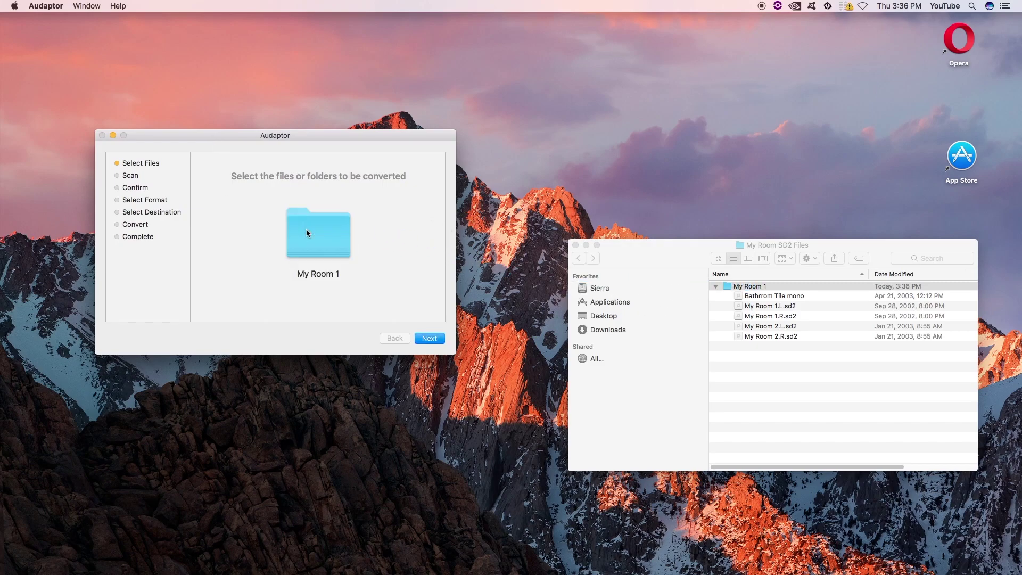
pyautogui.click(430, 339)
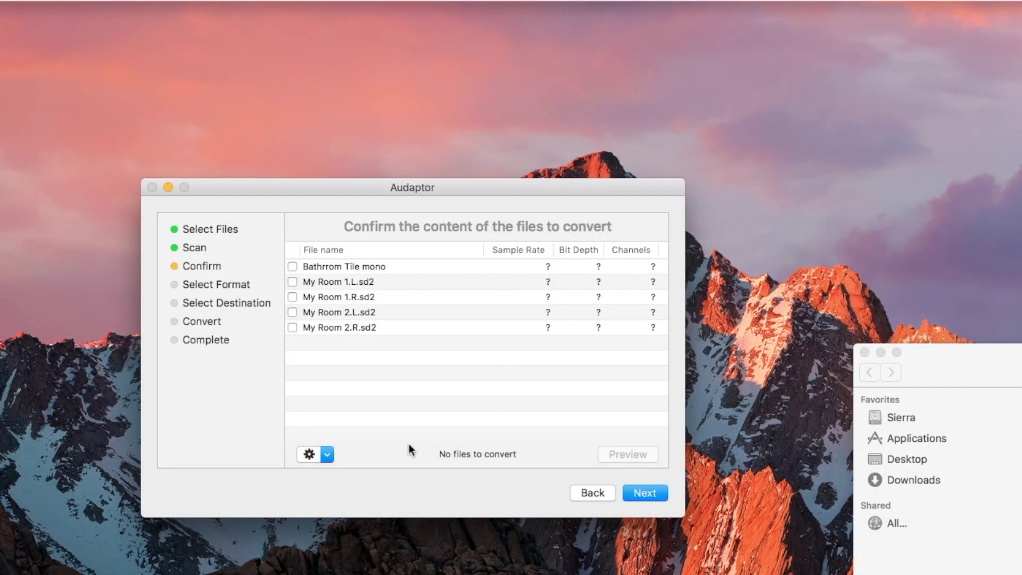
# Step: Include all five scanned files for conversion
pyautogui.click(329, 453)
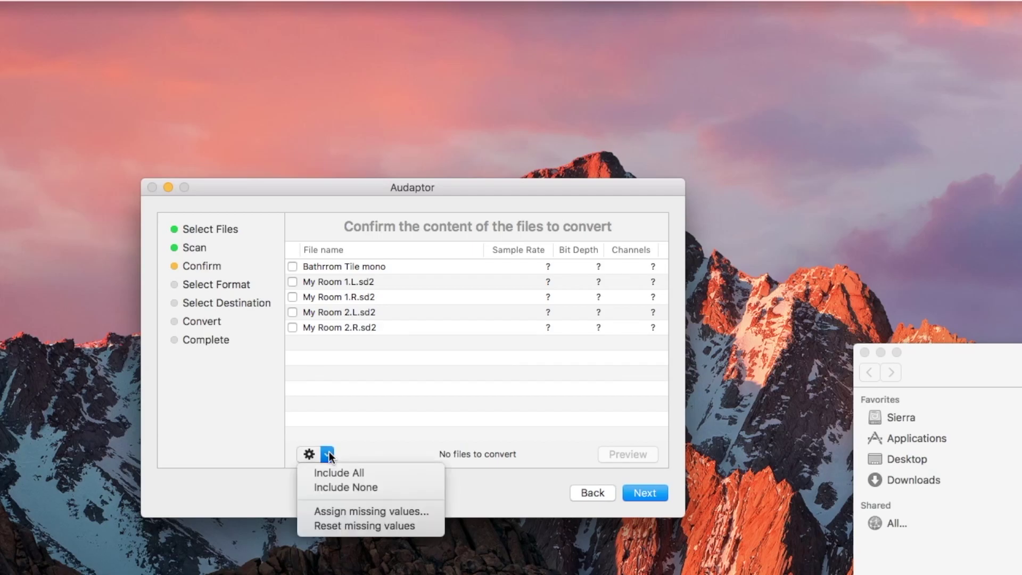
pyautogui.click(336, 473)
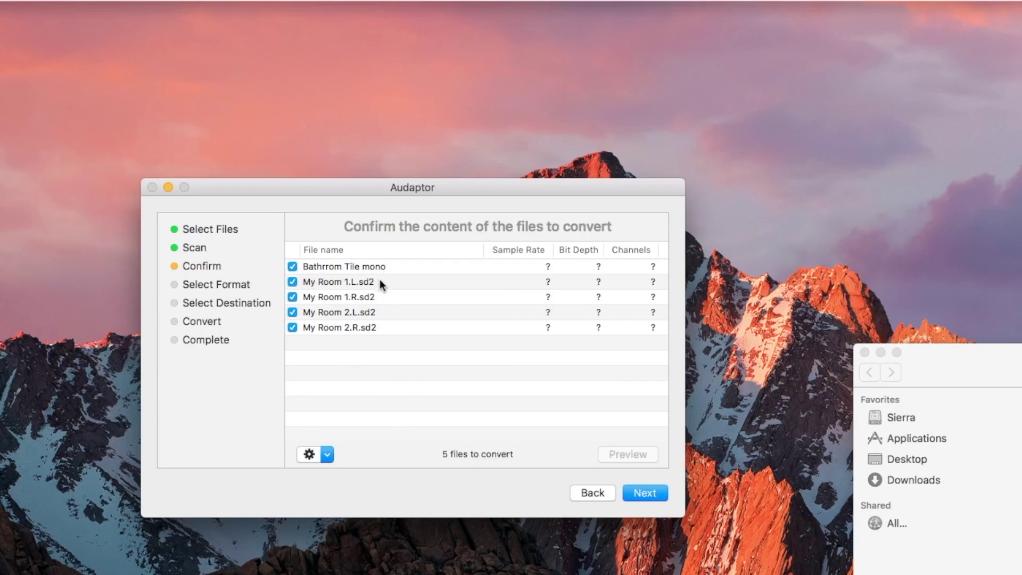
pyautogui.click(327, 454)
pyautogui.click(455, 495)
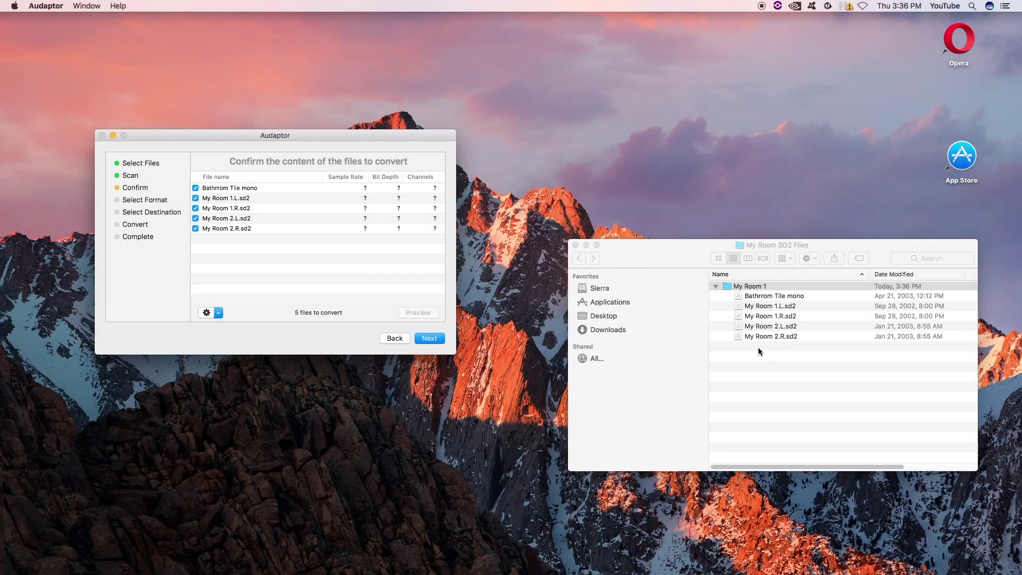
pyautogui.click(738, 309)
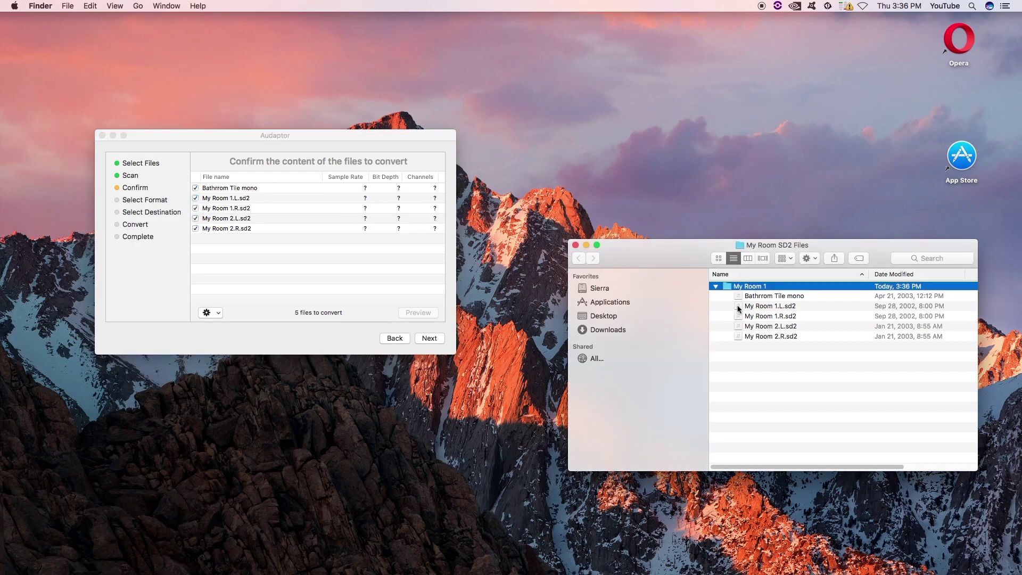
pyautogui.click(739, 307)
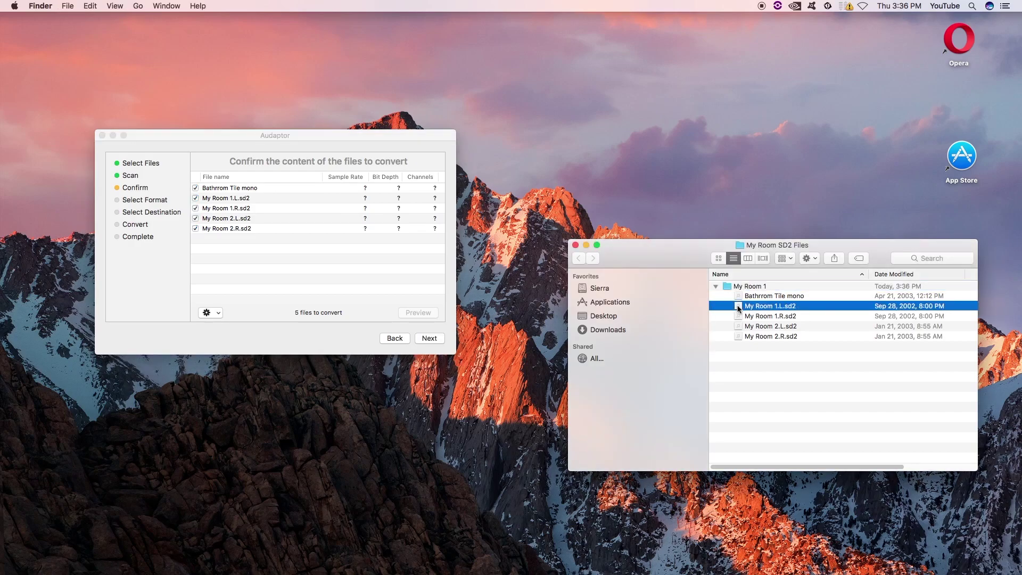
pyautogui.press('super+i')
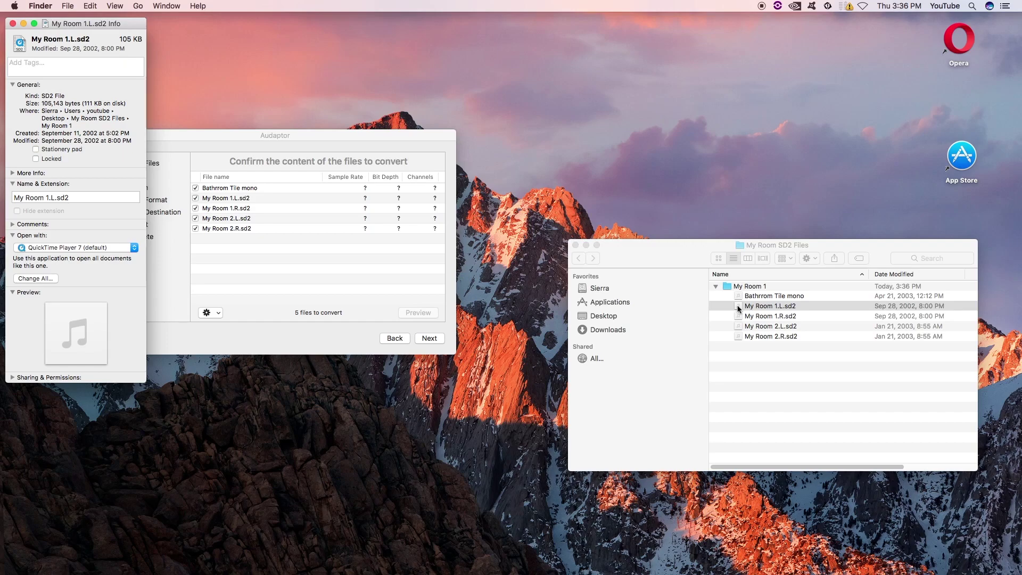
pyautogui.press('super+w')
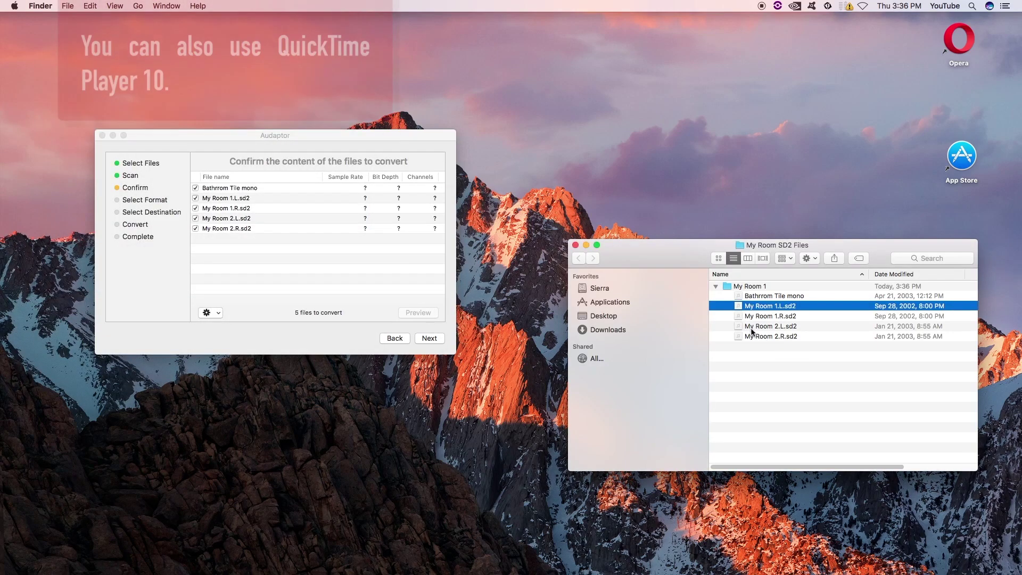
pyautogui.moveTo(739, 305); pyautogui.dragTo(803, 565)
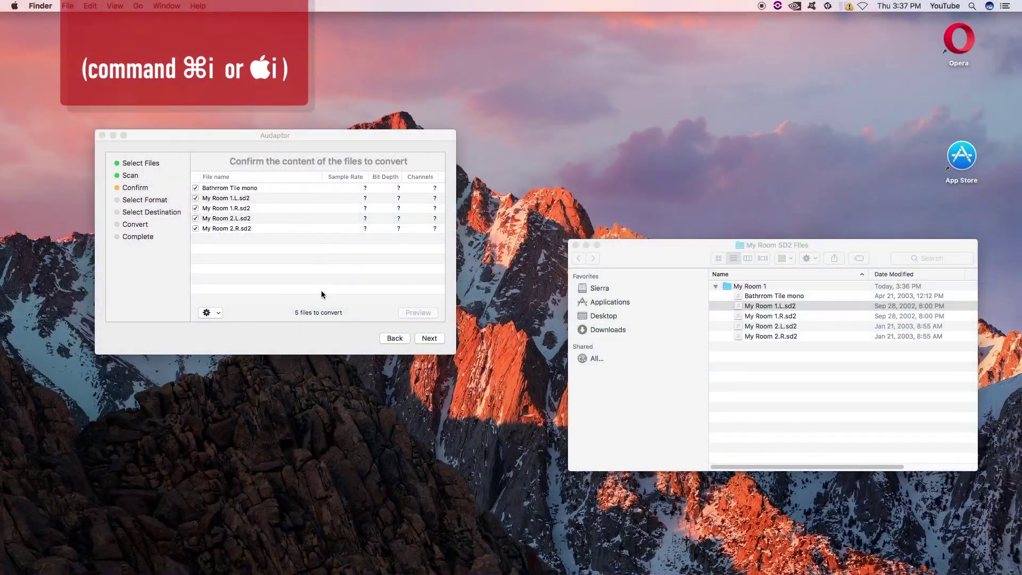
pyautogui.click(219, 313)
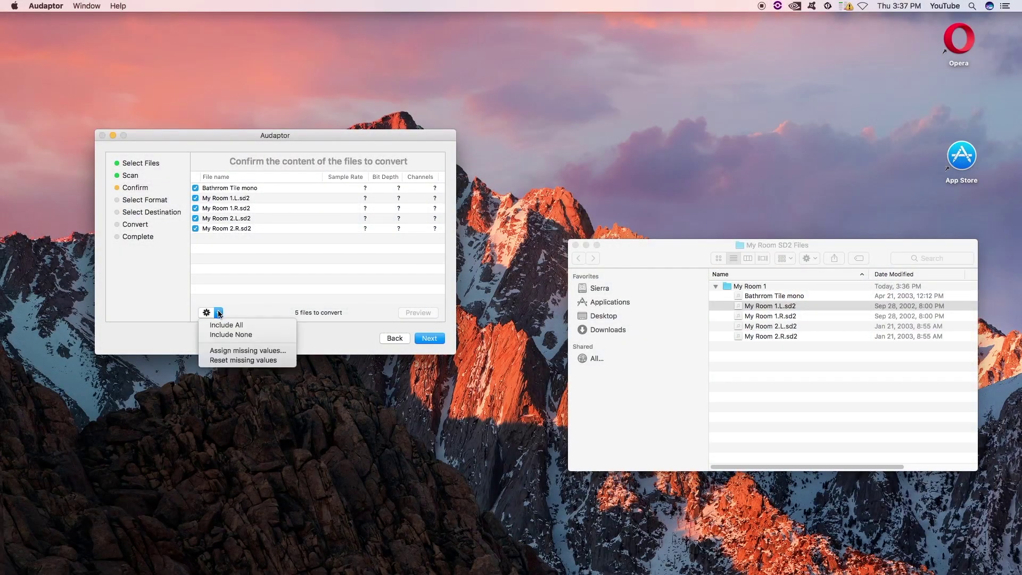
# Step: Assign missing values of 48000 Hz, 24-bit and 1 channel to all five files
pyautogui.click(254, 350)
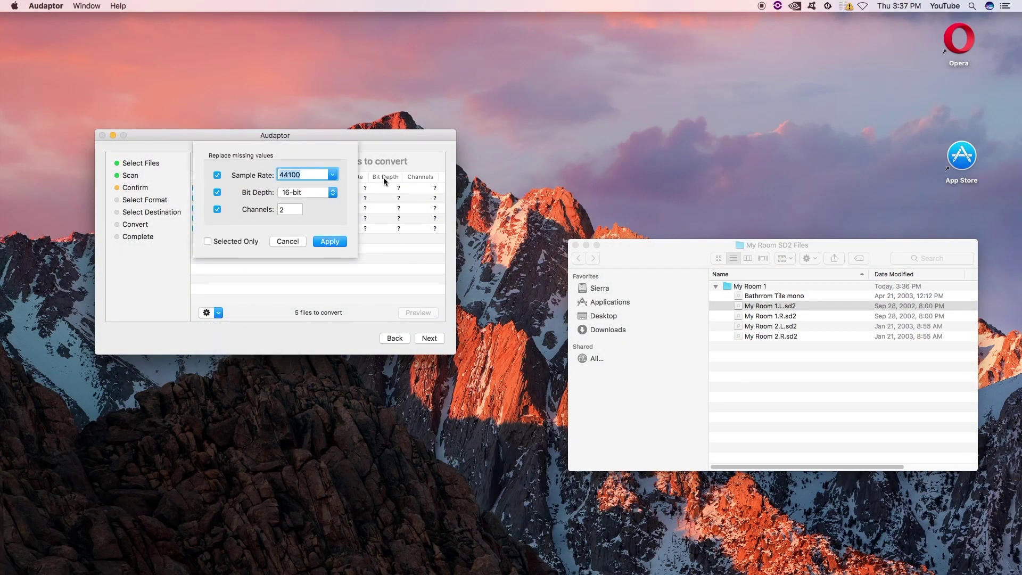
pyautogui.click(336, 175)
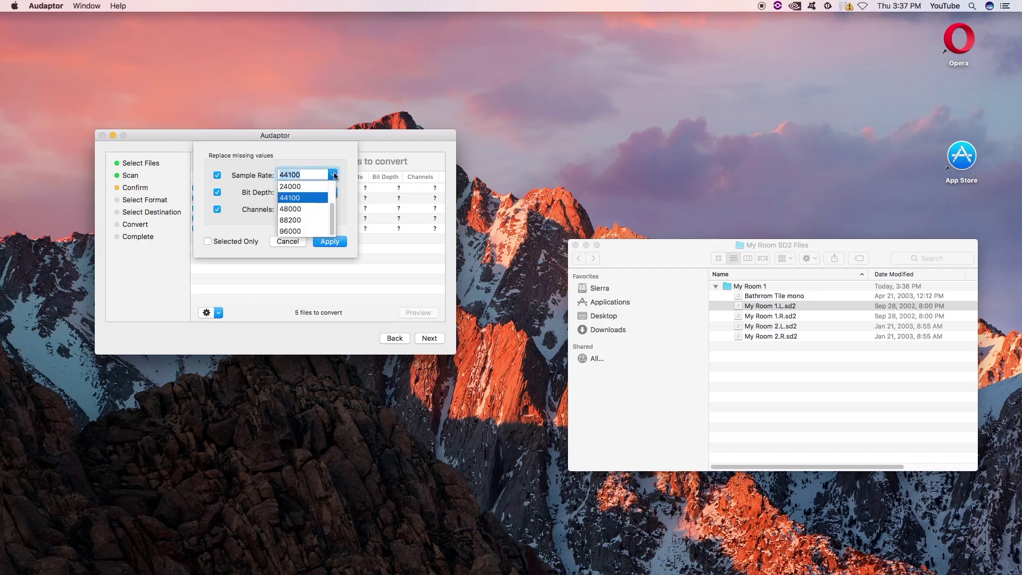
pyautogui.click(309, 213)
pyautogui.click(307, 192)
pyautogui.click(295, 203)
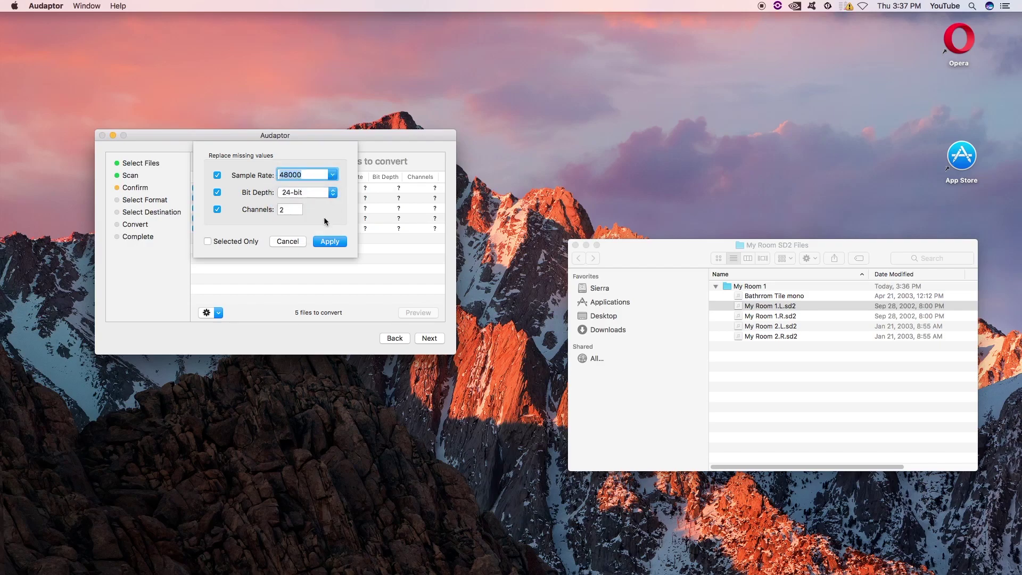
pyautogui.press('Tab')
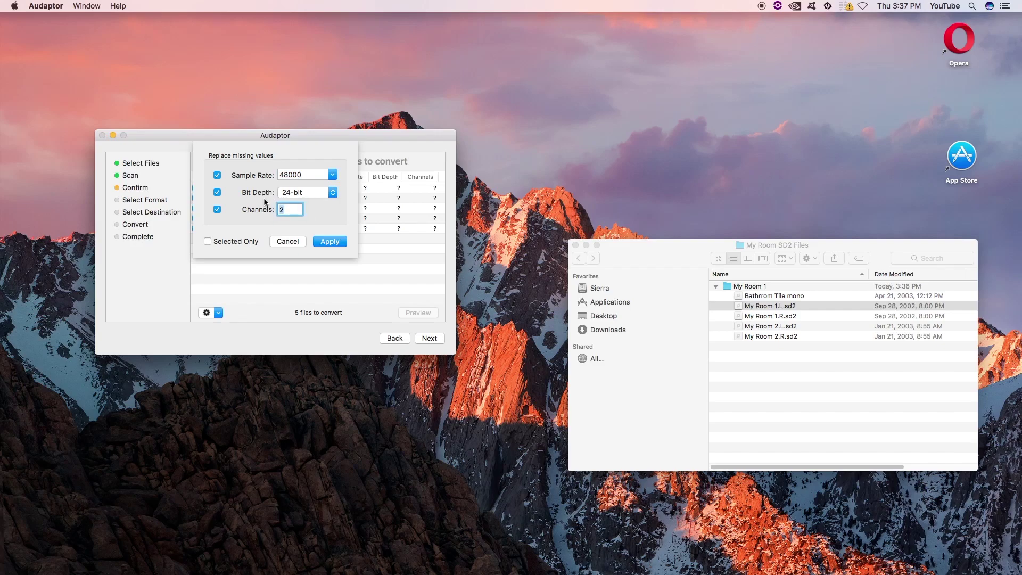
pyautogui.write('1')
pyautogui.click(333, 243)
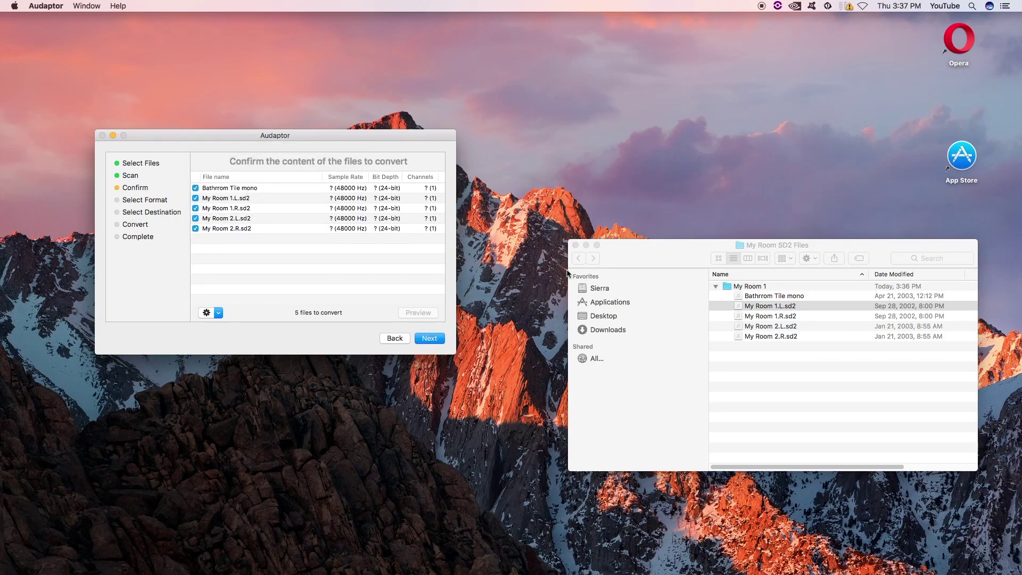
# Step: Create a new folder named 'wav' on the Desktop
pyautogui.click(575, 245)
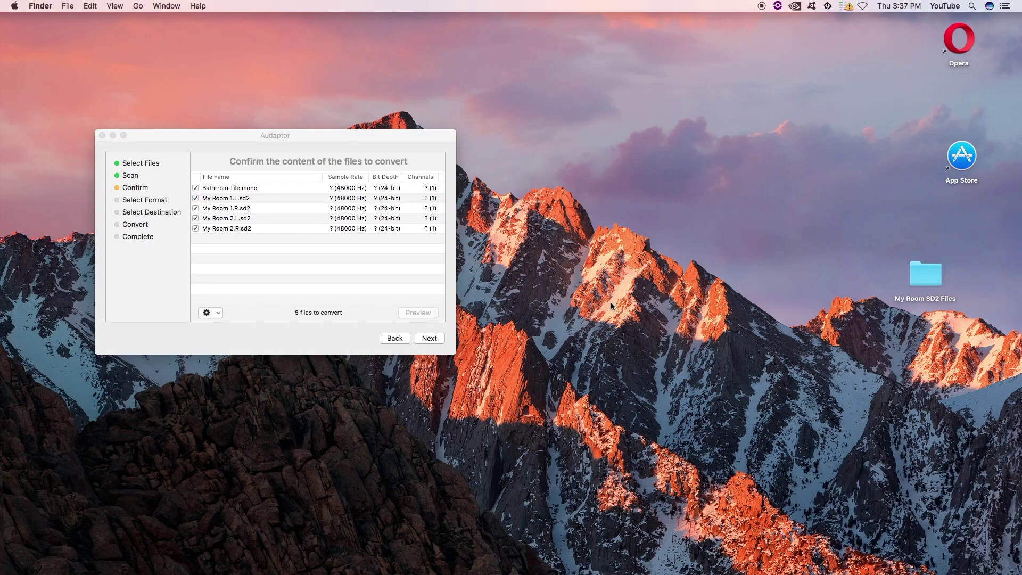
pyautogui.press('super+shift+n')
pyautogui.write('wav')
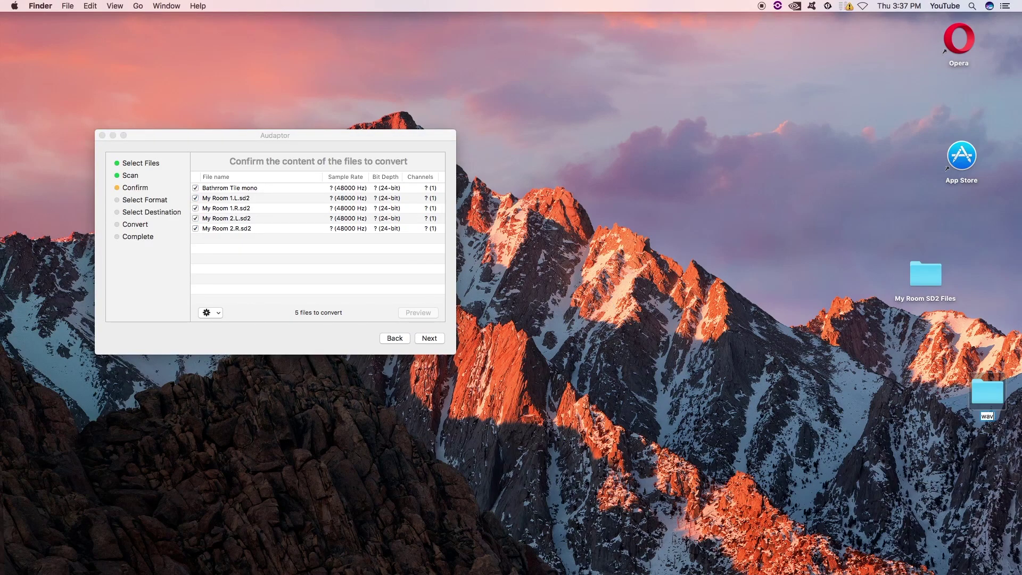
pyautogui.press('Return')
# Step: Choose WAVE as Audaptor's output format, keeping the Interleaved naming scheme
pyautogui.click(431, 339)
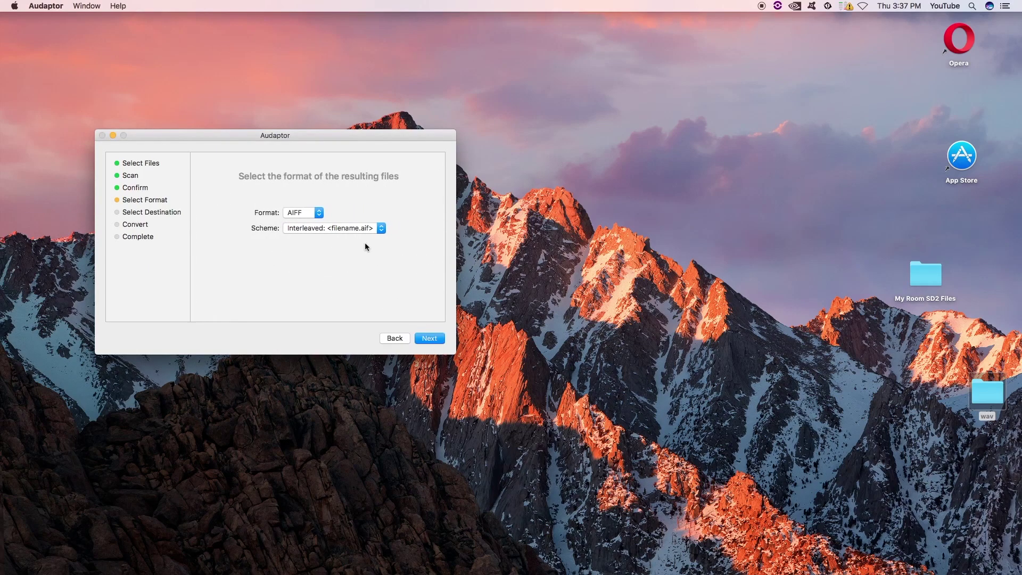
pyautogui.click(318, 213)
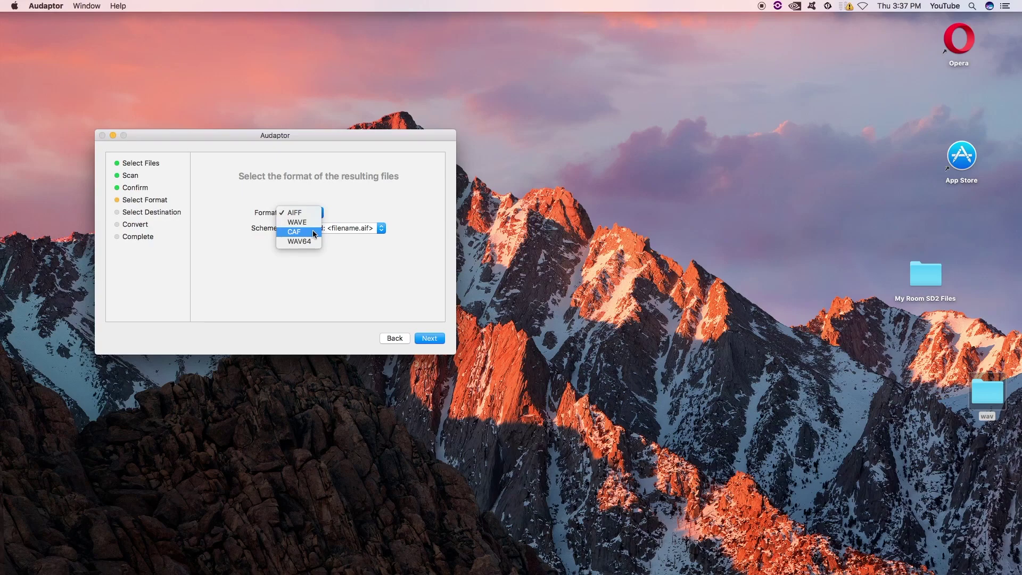
pyautogui.click(393, 252)
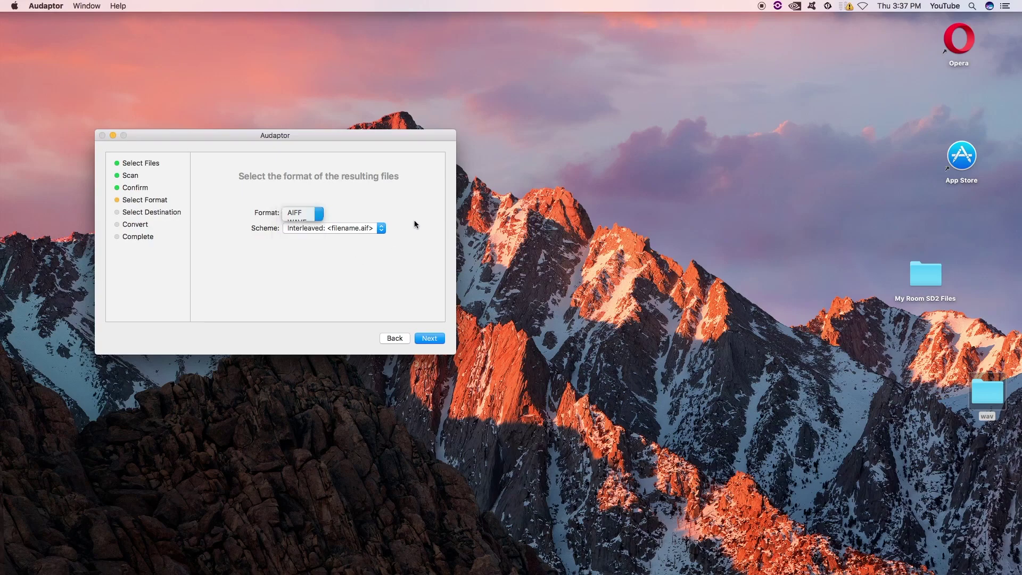
pyautogui.click(380, 228)
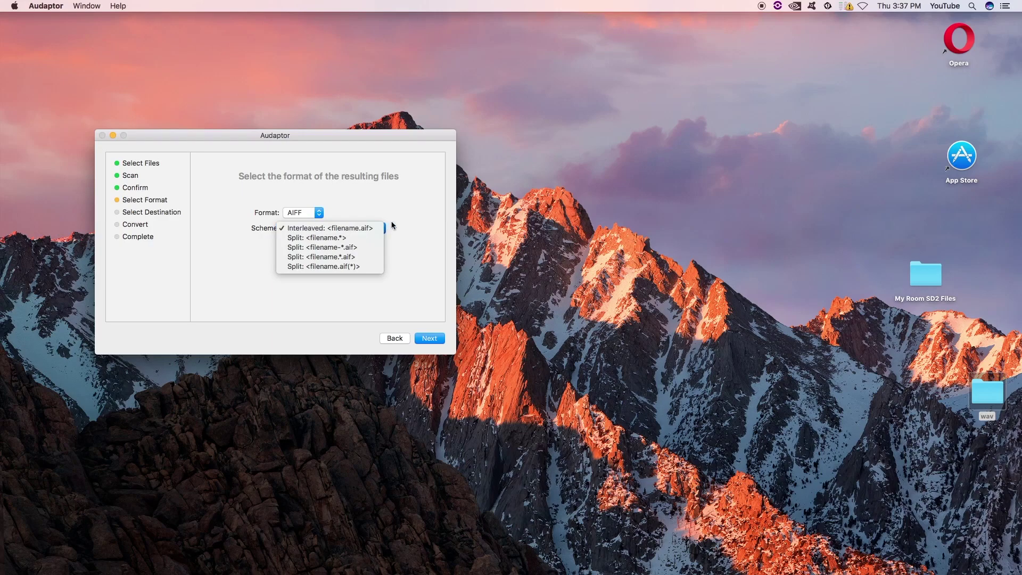
pyautogui.click(346, 228)
pyautogui.click(319, 213)
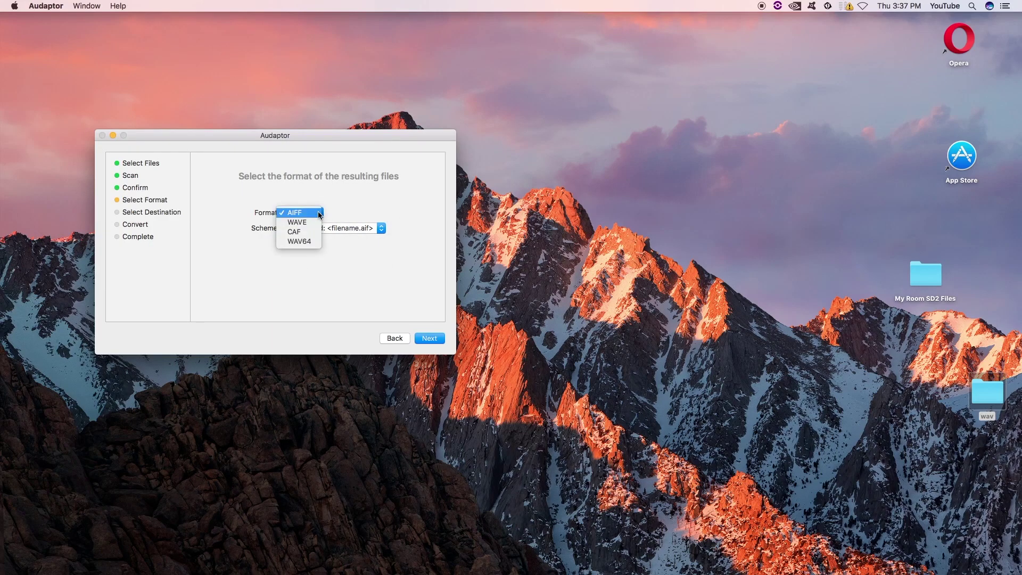
pyautogui.click(314, 222)
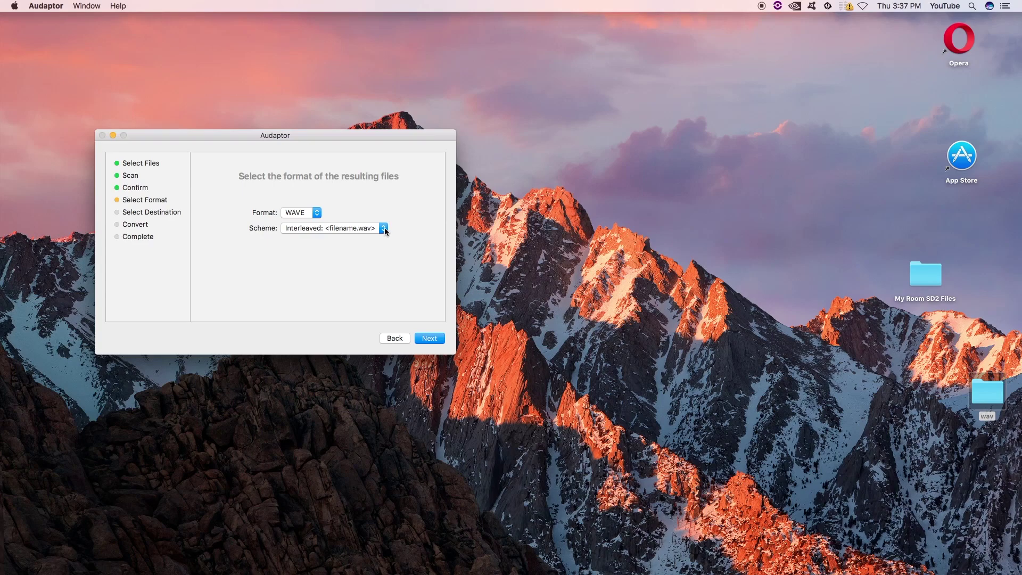
pyautogui.click(384, 228)
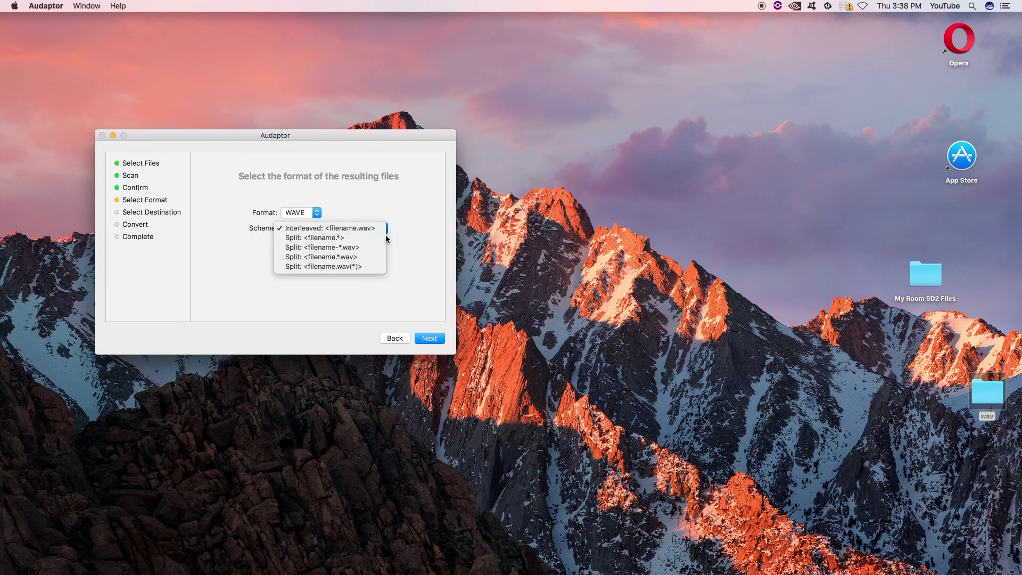
pyautogui.click(397, 223)
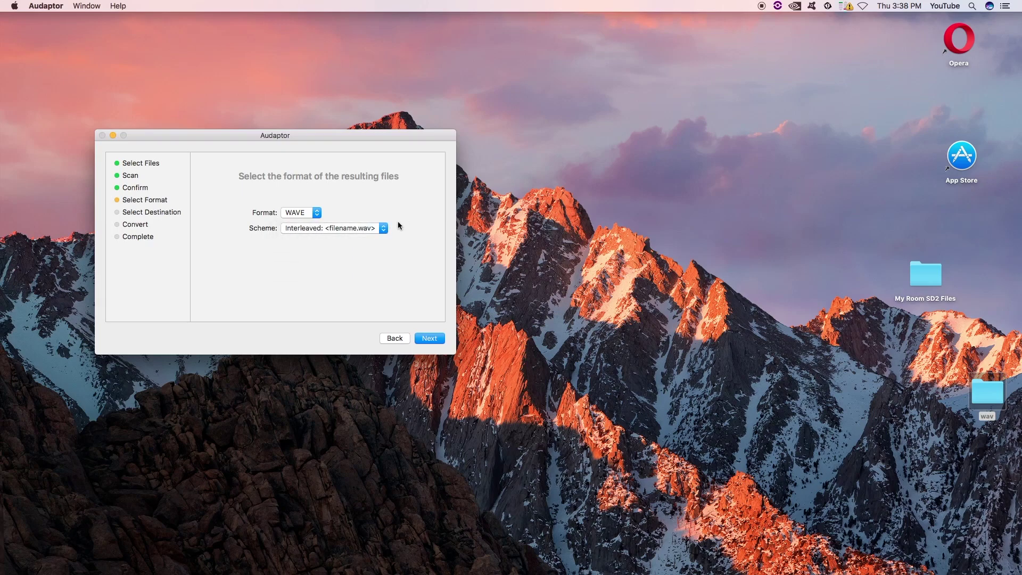
# Step: Convert the five files into the Desktop wav folder
pyautogui.click(430, 339)
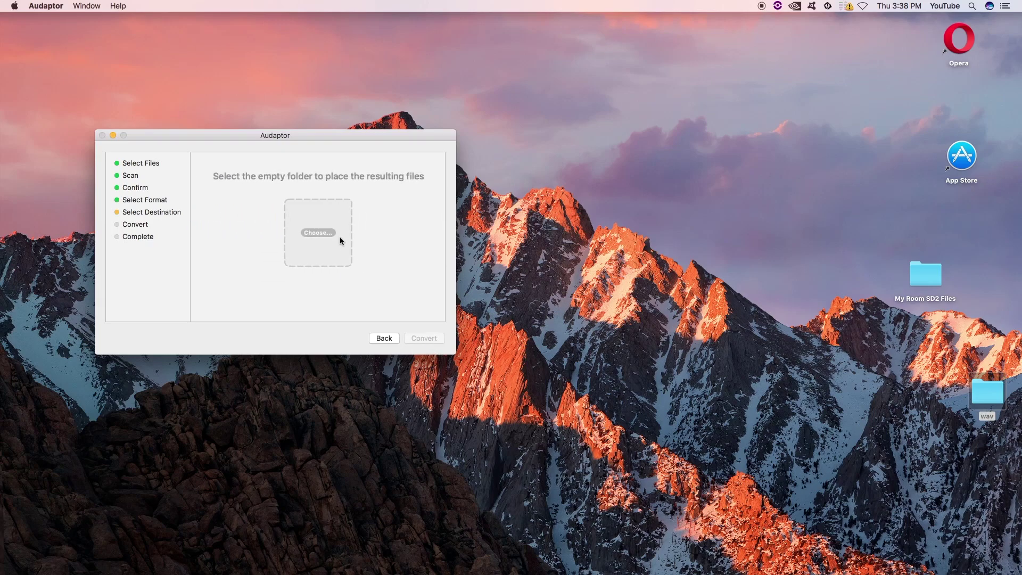
pyautogui.click(325, 234)
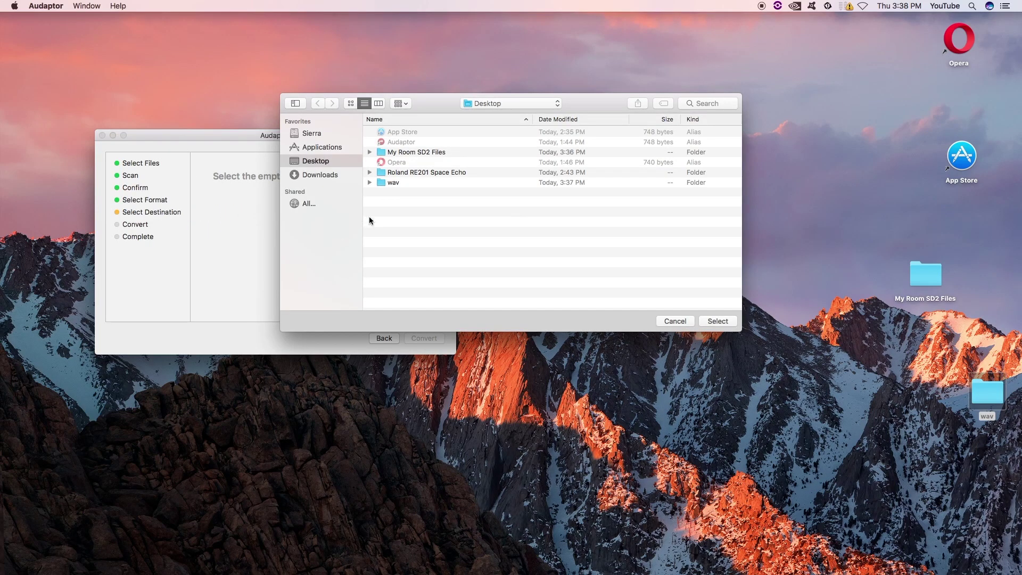
pyautogui.click(381, 184)
pyautogui.press('Return')
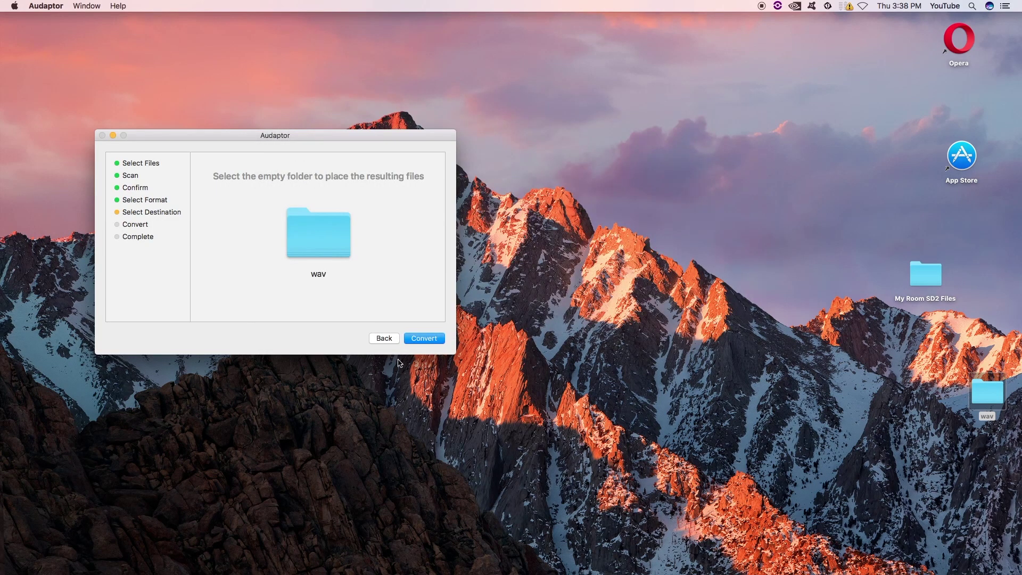
pyautogui.click(421, 338)
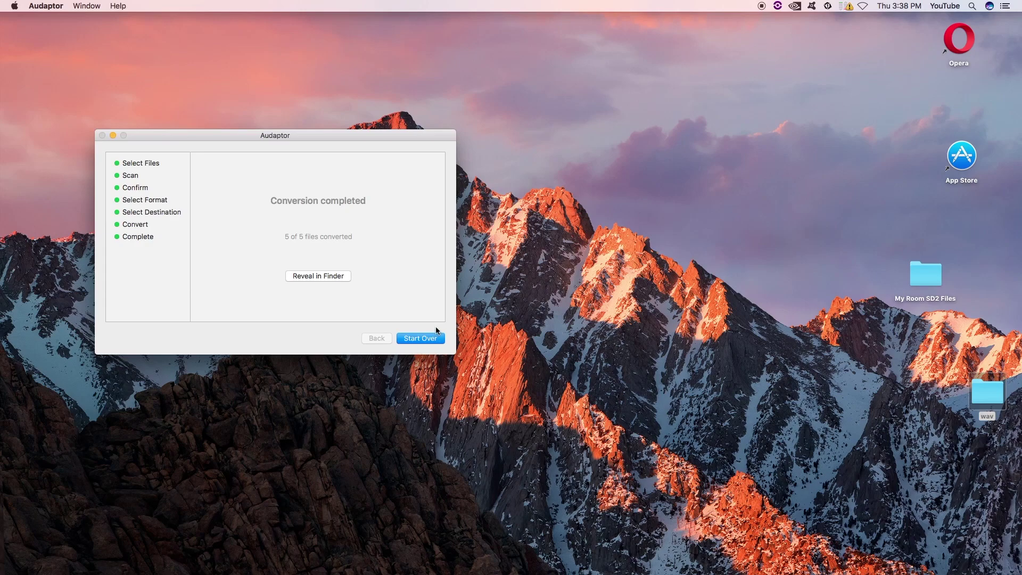
# Step: Reveal the converted WAV files in Finder and look over the four My Room files
pyautogui.click(326, 277)
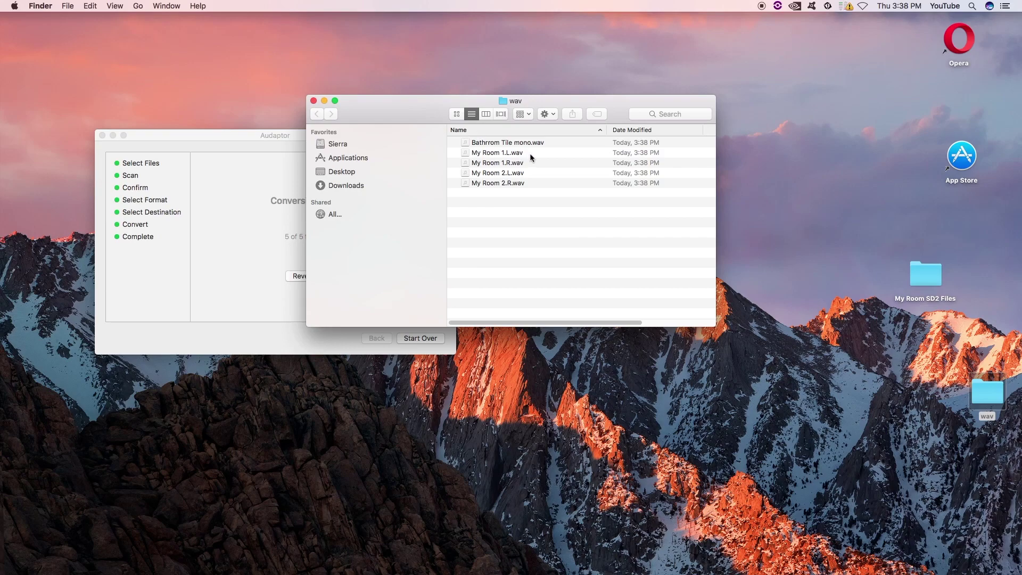
pyautogui.moveTo(529, 151); pyautogui.dragTo(517, 191)
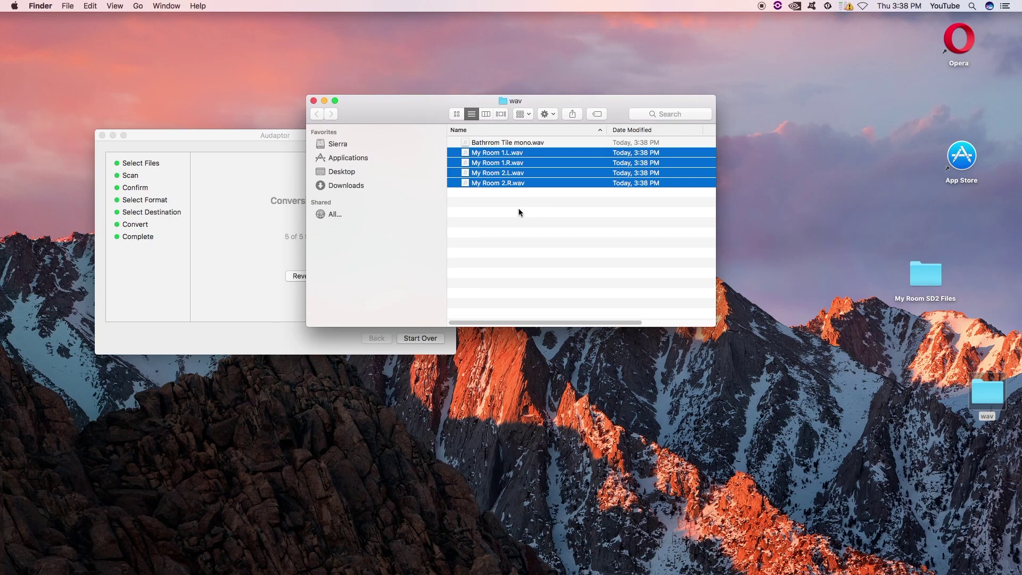
pyautogui.click(509, 195)
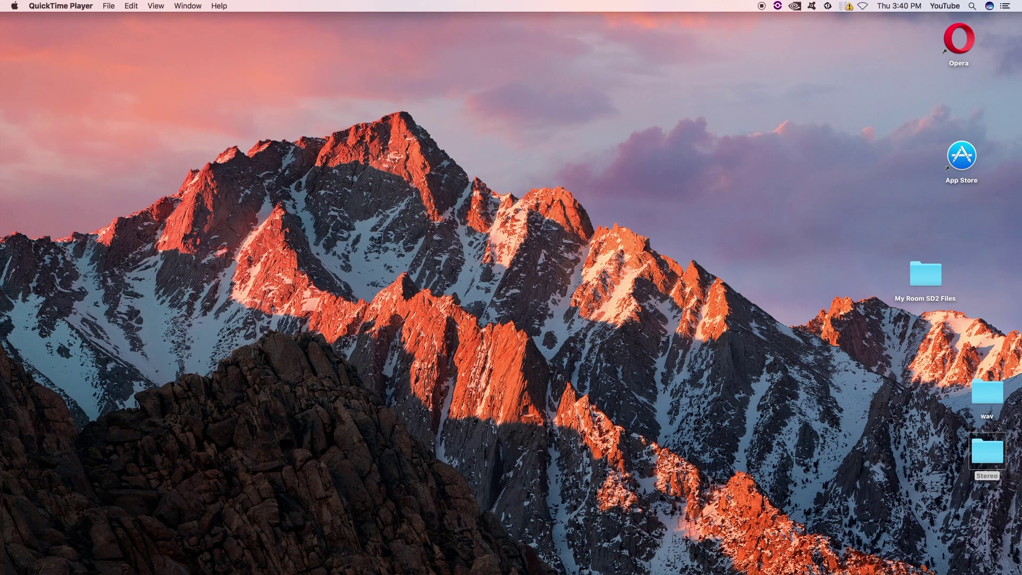
# Step: Launch Pro Tools from the Dock
pyautogui.moveTo(765, 568)
pyautogui.click(887, 562)
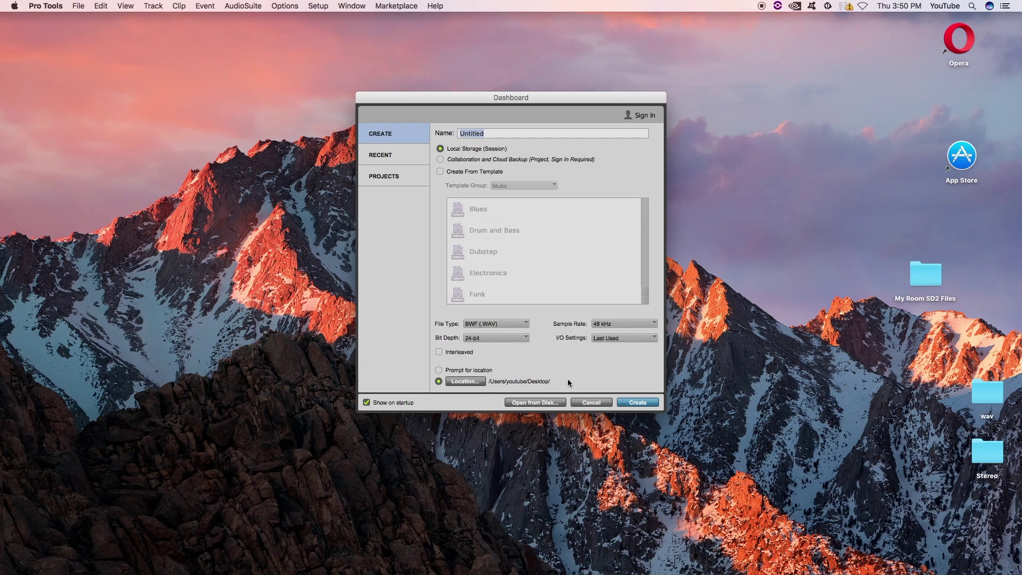
# Step: Create a new Untitled session and browse the audio import dialog to the Desktop wav folder
pyautogui.click(638, 403)
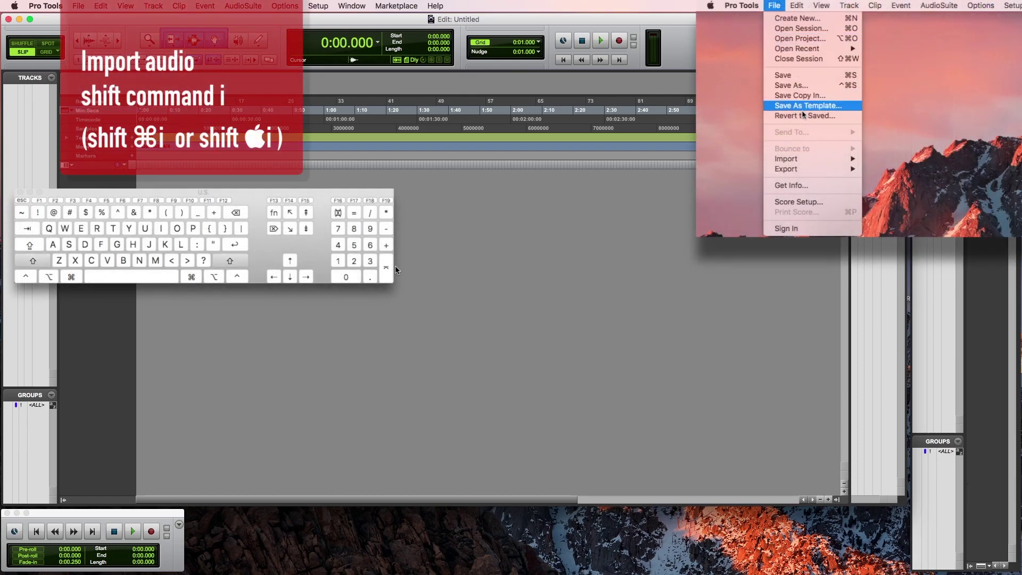
pyautogui.press('shift+super+i')
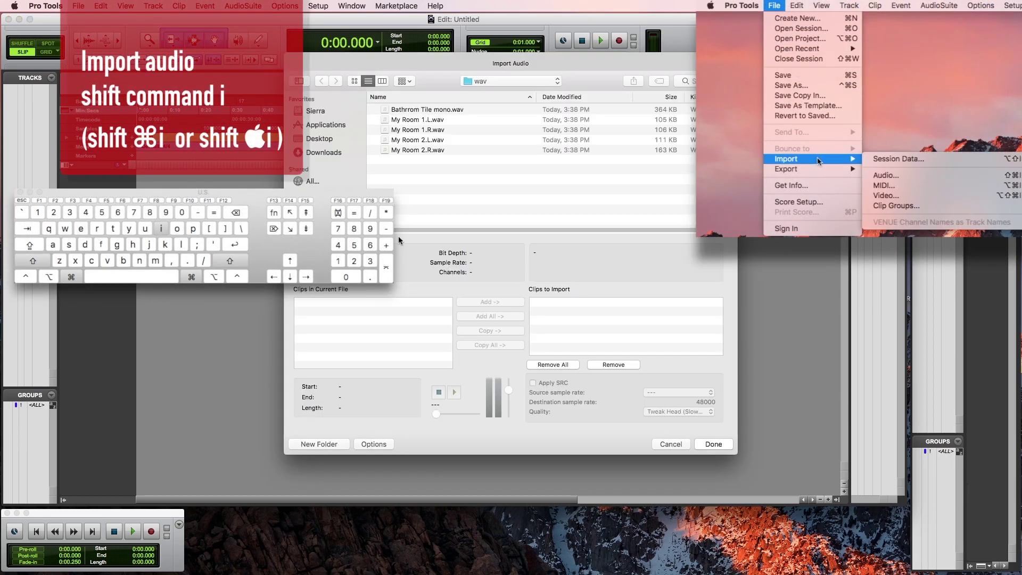
pyautogui.click(481, 81)
pyautogui.click(503, 91)
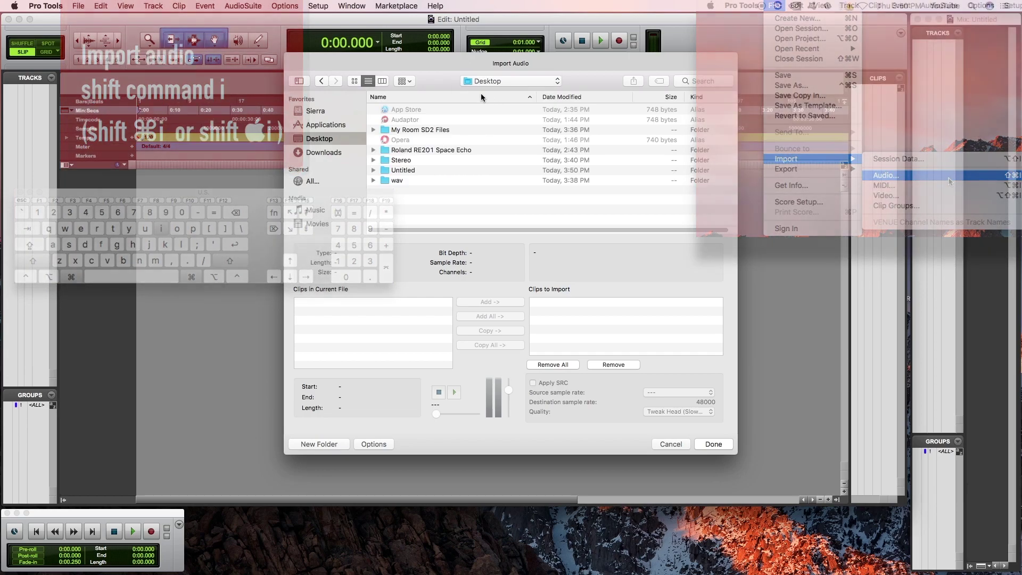
pyautogui.doubleClick(397, 180)
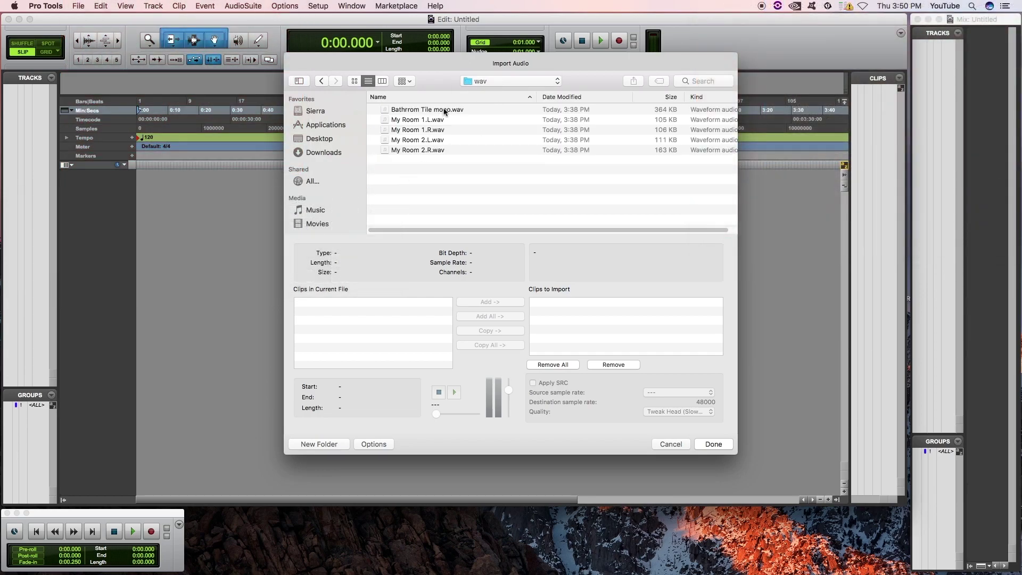
# Step: Import the four My Room WAV files as copies onto new tracks
pyautogui.click(426, 119)
pyautogui.keyDown('shift'); pyautogui.click(435, 150); pyautogui.keyUp('shift')
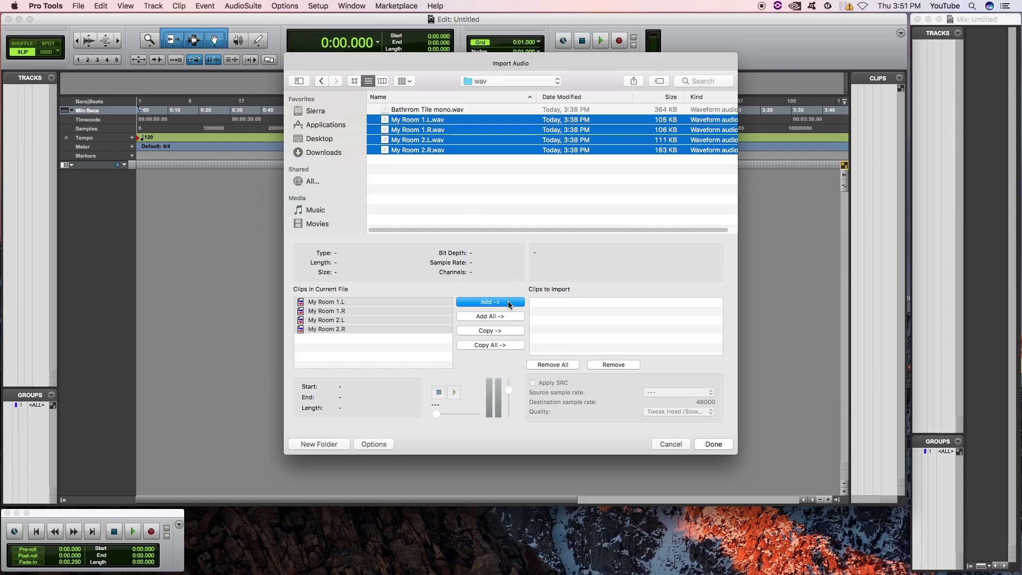
pyautogui.click(491, 331)
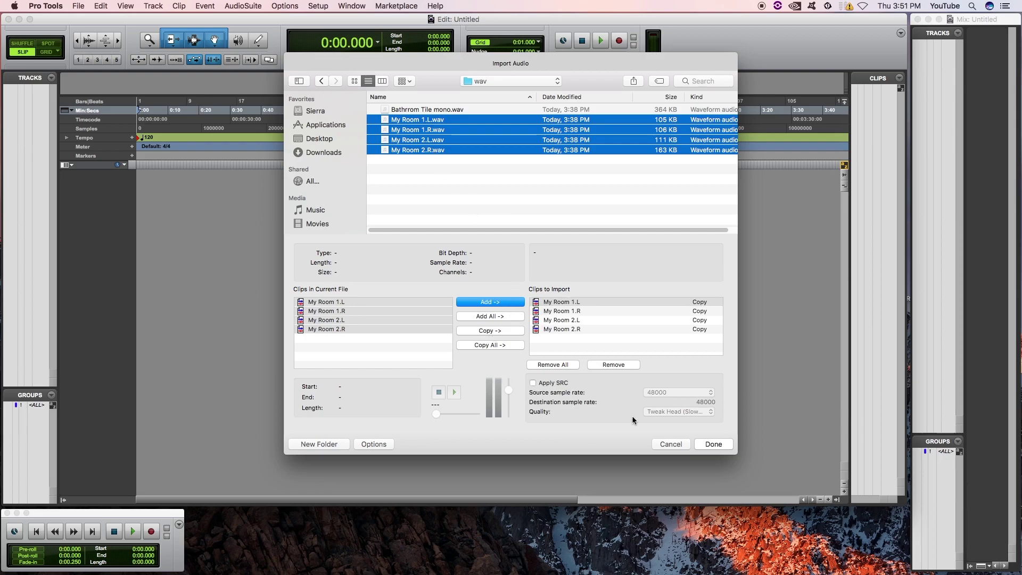
pyautogui.click(714, 444)
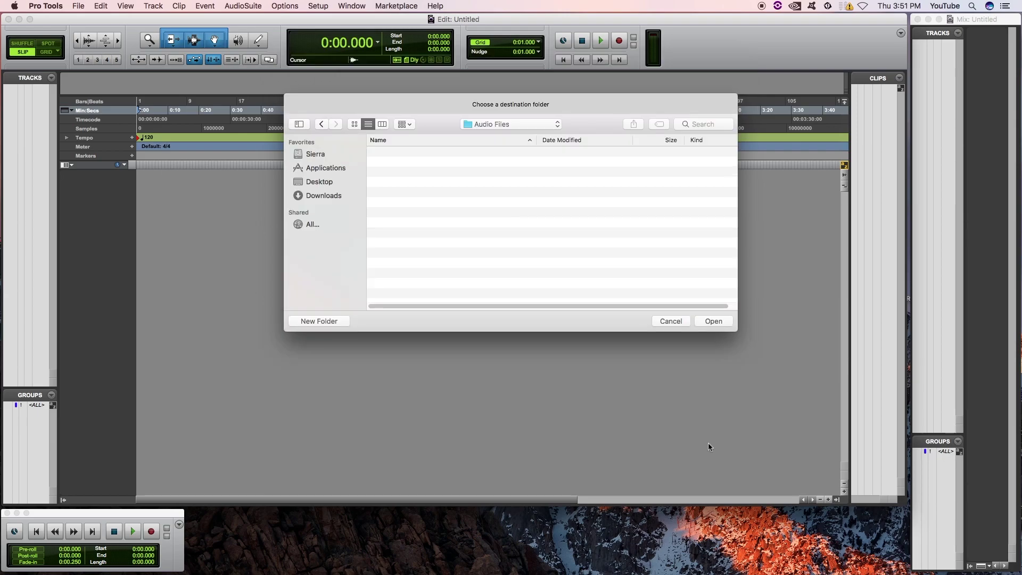
pyautogui.click(713, 321)
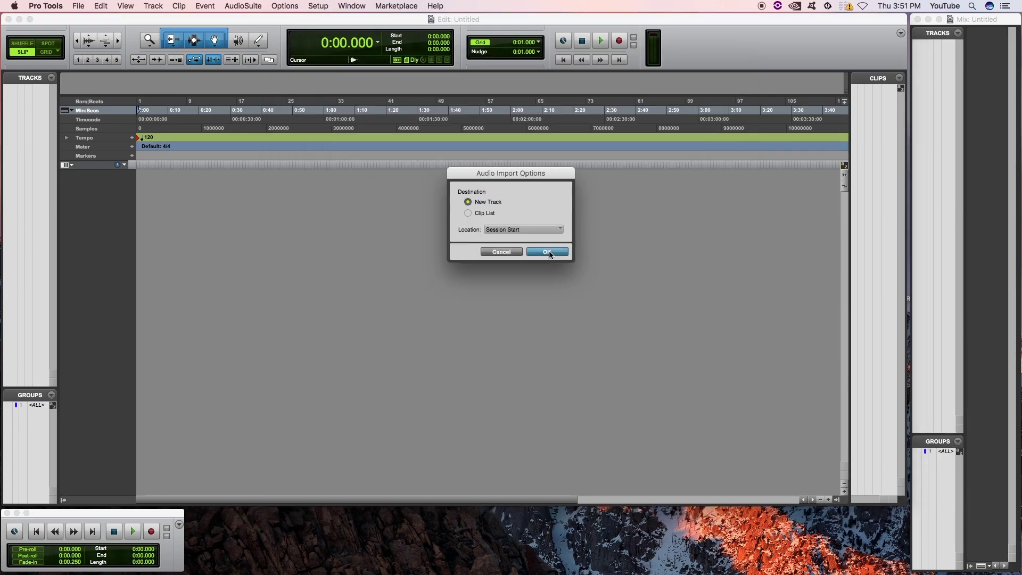
pyautogui.click(548, 252)
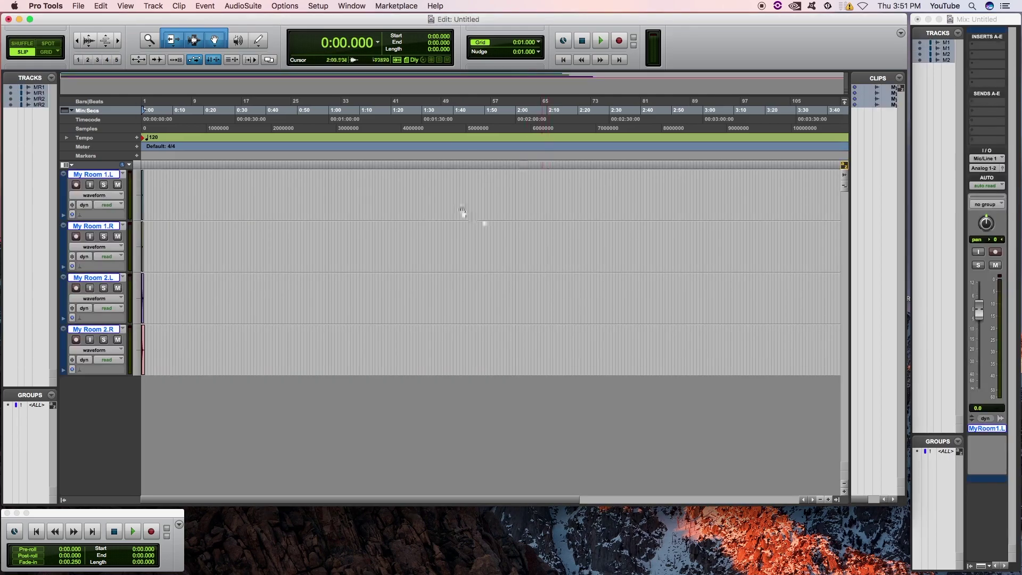
# Step: Inspect the imported clips, adjusting timeline zoom and making the waveforms taller
pyautogui.click(544, 201)
pyautogui.click(425, 235)
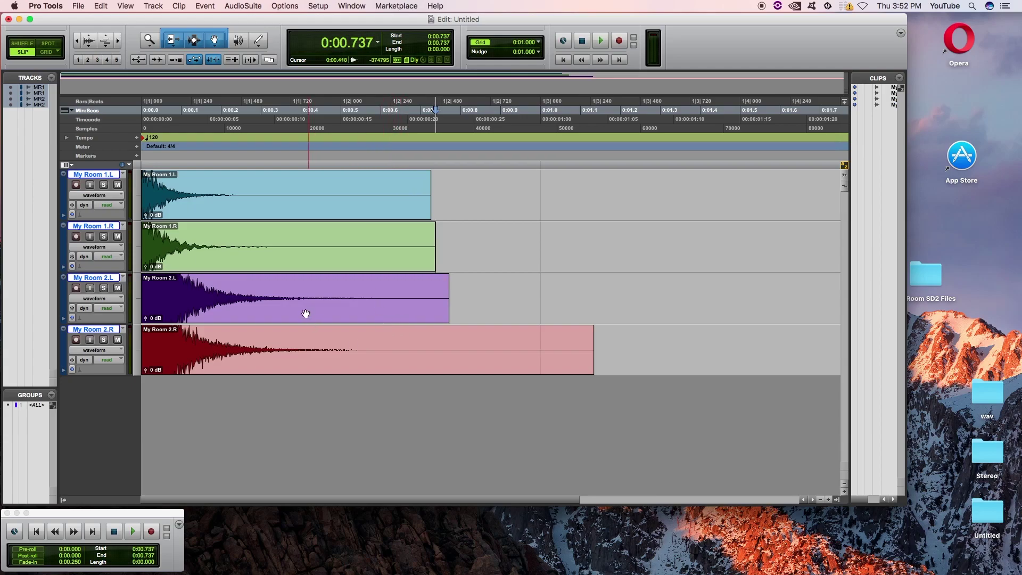
pyautogui.click(305, 290)
pyautogui.press('Return')
pyautogui.press('super+bracketright')
pyautogui.press('super+bracketright')
pyautogui.press('super+bracketright')
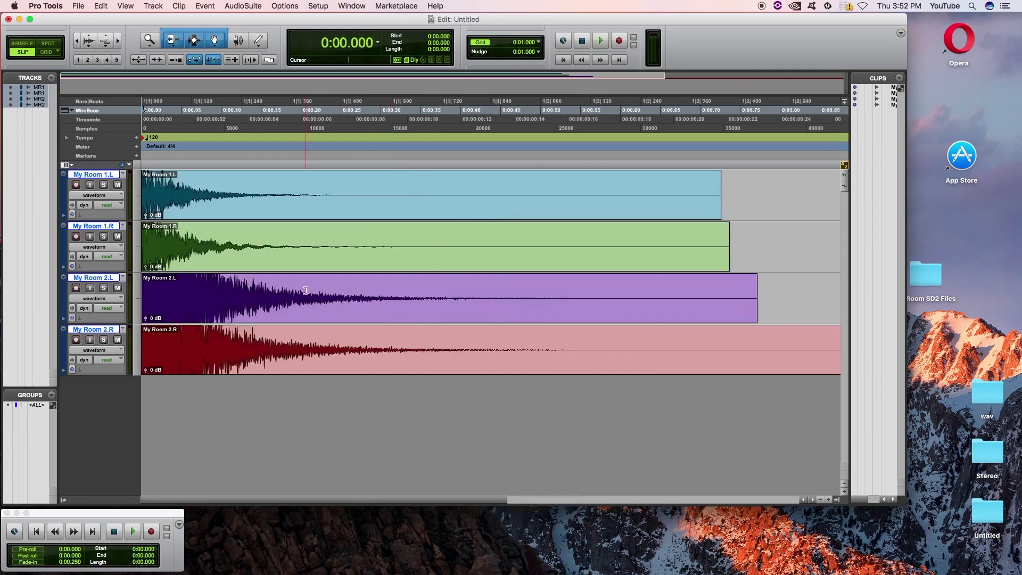
pyautogui.click(104, 238)
pyautogui.keyDown('alt'); pyautogui.click(105, 238); pyautogui.keyUp('alt')
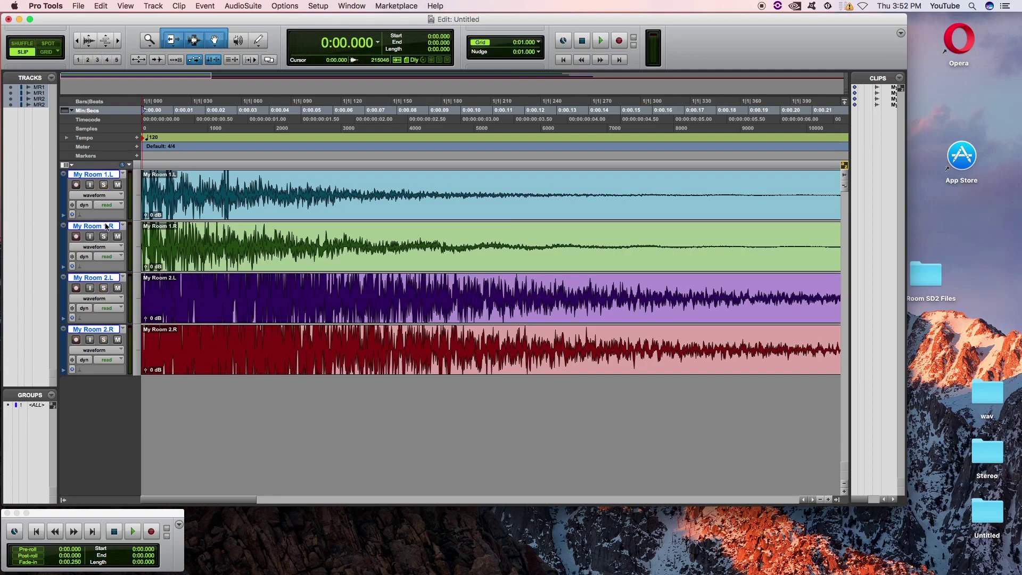
pyautogui.press('super+bracketleft')
pyautogui.press('super+bracketleft')
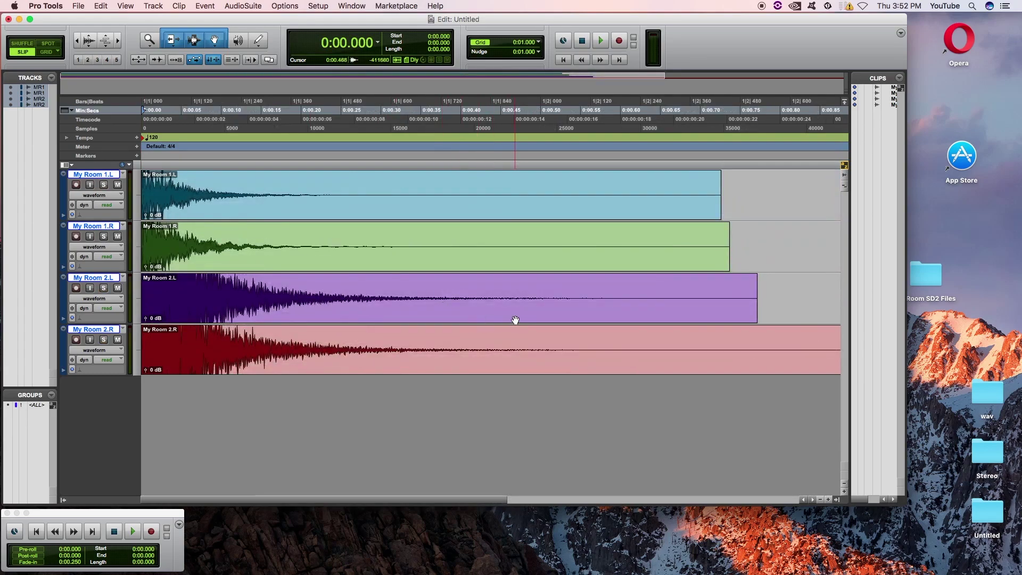
pyautogui.press('super+alt+bracketright')
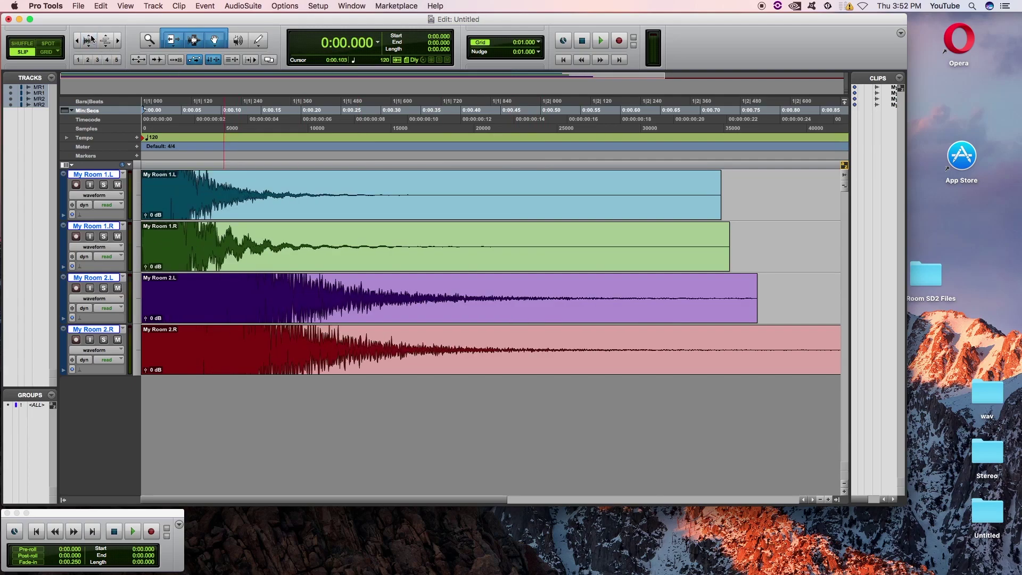
pyautogui.press('super+bracketleft')
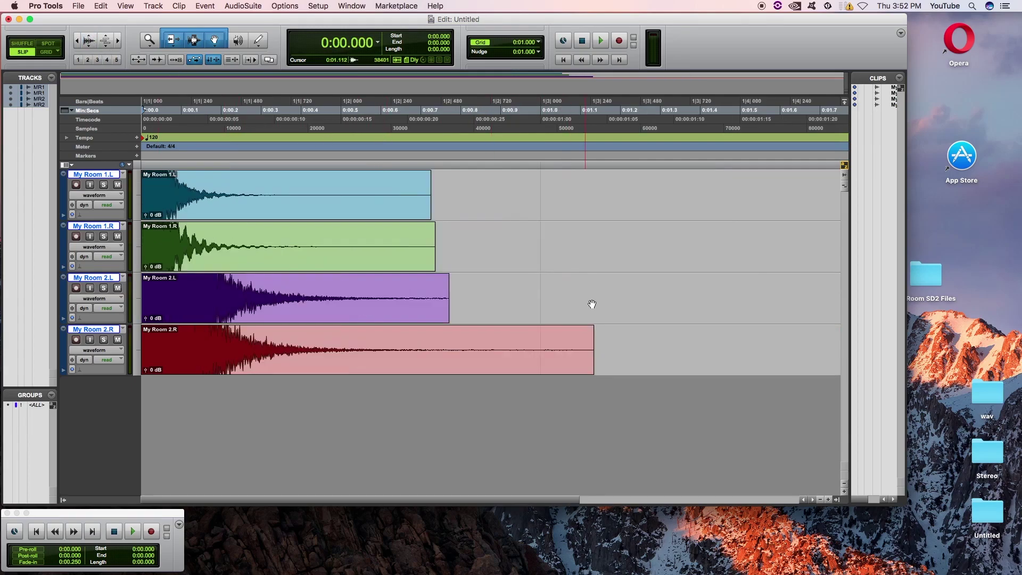
# Step: Select the My Room 2.L and 2.R clips and consolidate them into My Room 2_01 clips
pyautogui.click(447, 295)
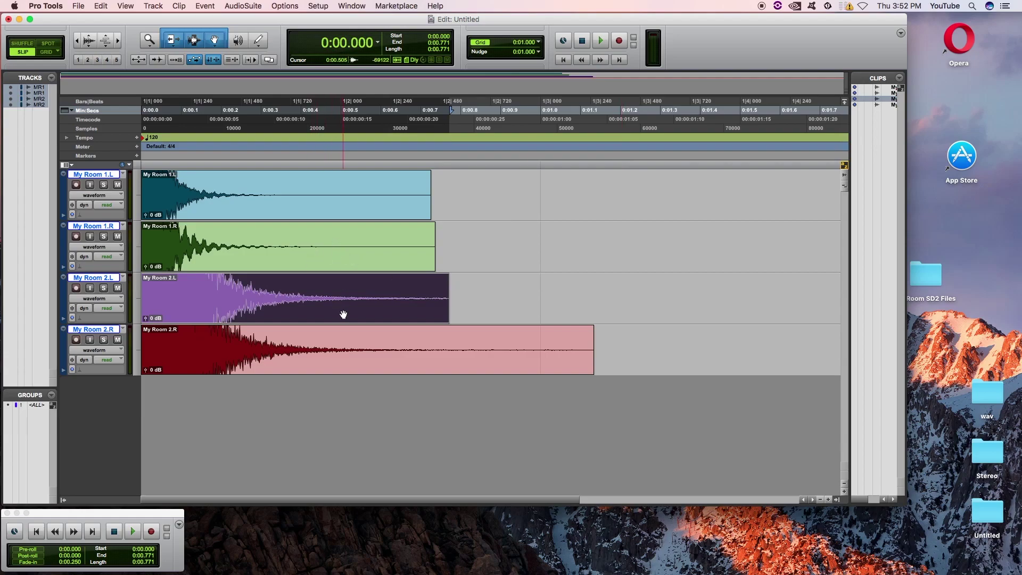
pyautogui.click(345, 367)
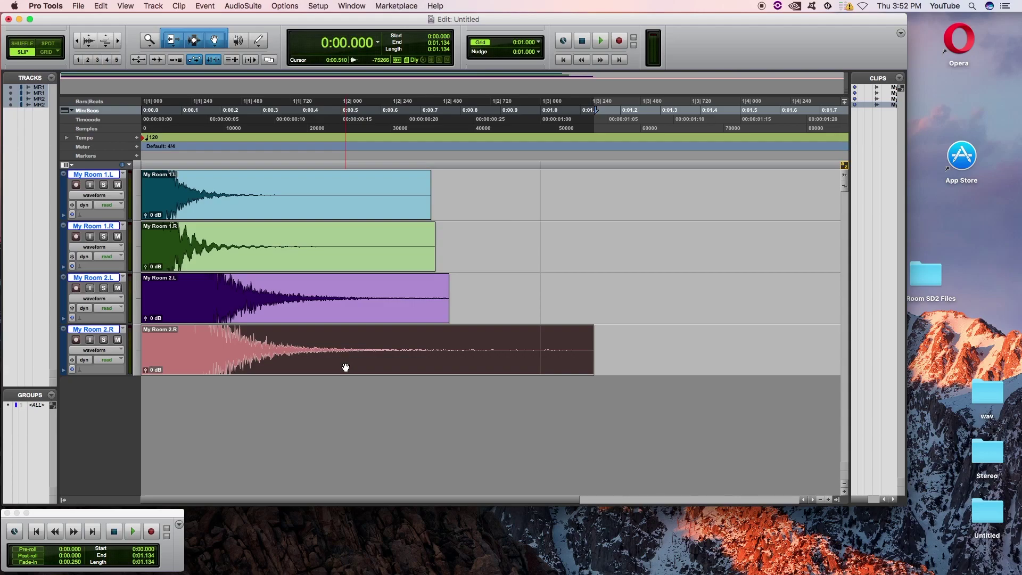
pyautogui.hotkey('shift', 'p')
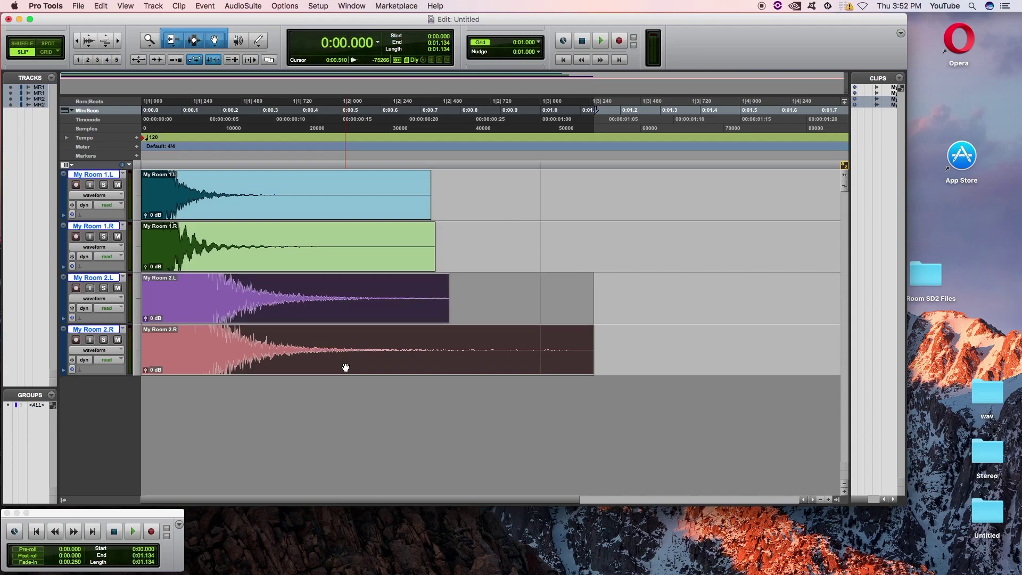
pyautogui.hotkey('alt', 'shift', '3')
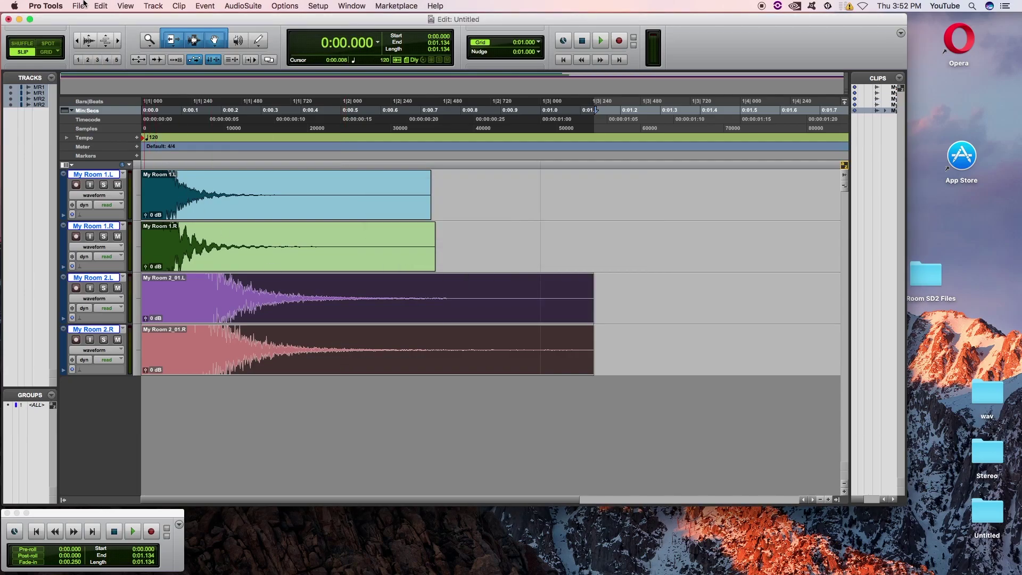
pyautogui.click(101, 6)
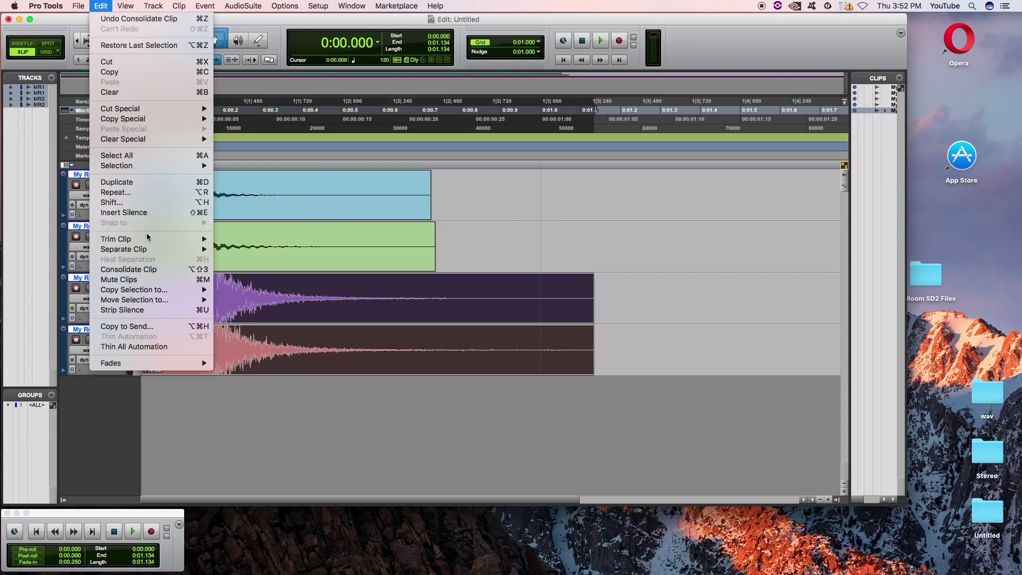
# Step: Select the My Room 1.R and 1.L clips and consolidate them into My Room 1_01 clips
pyautogui.click(157, 273)
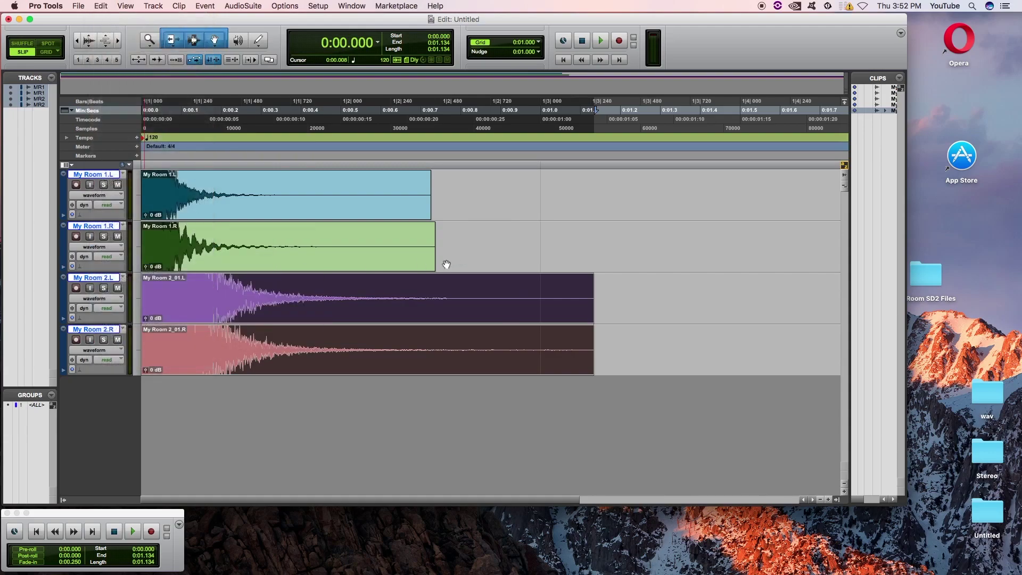
pyautogui.click(393, 254)
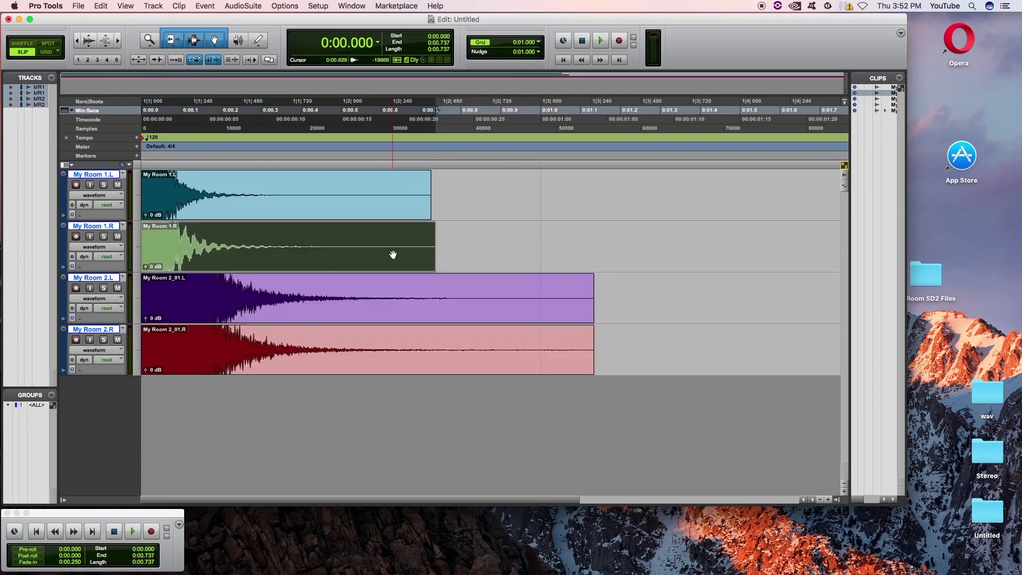
pyautogui.press('super+bracketright')
pyautogui.hotkey('shift', 'p')
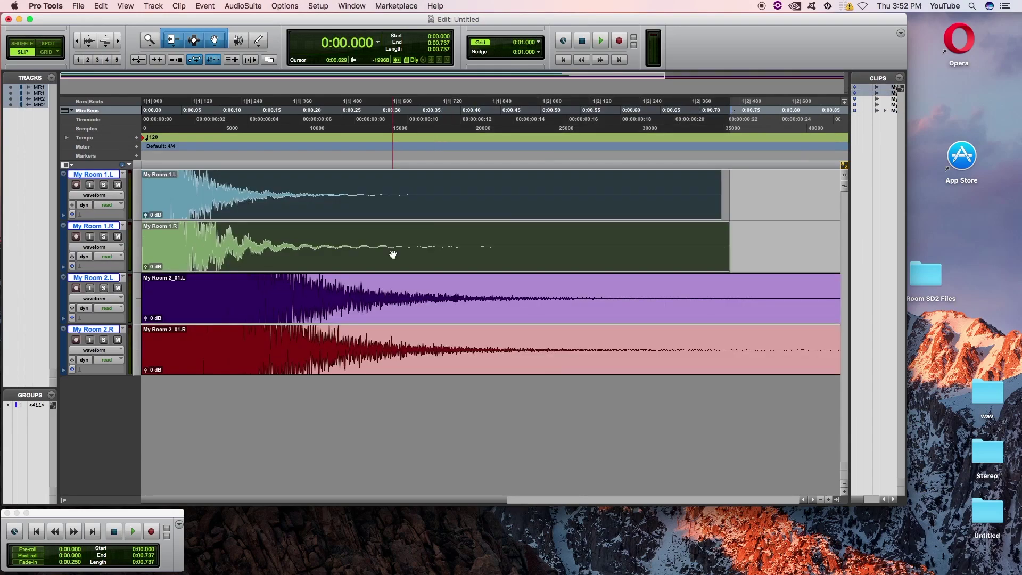
pyautogui.hotkey('alt', 'shift', '3')
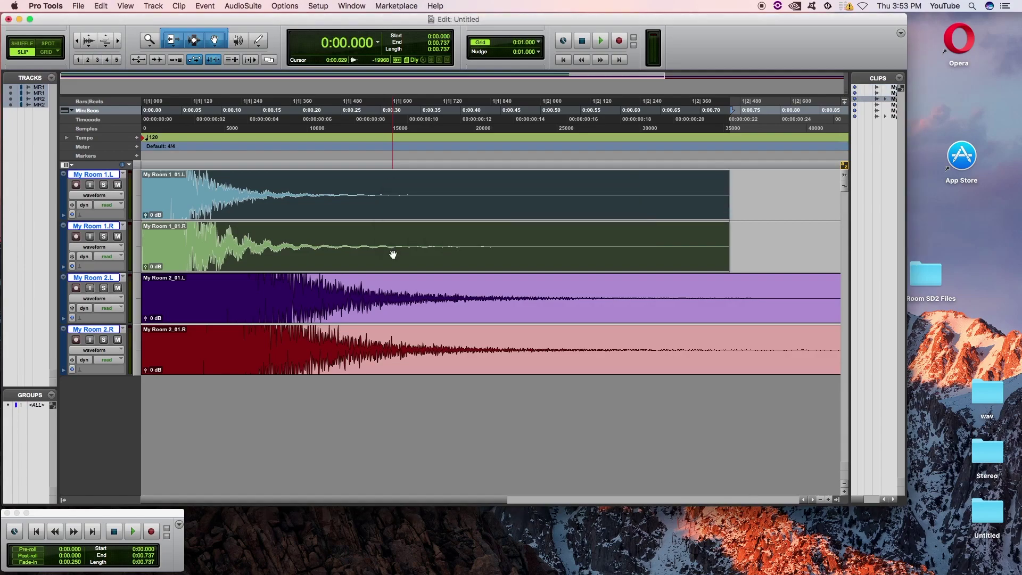
pyautogui.press('super+alt+b')
# Step: Set the My Room 1_01 clip export to interleaved format at 48 kHz
pyautogui.press('super+shift+k')
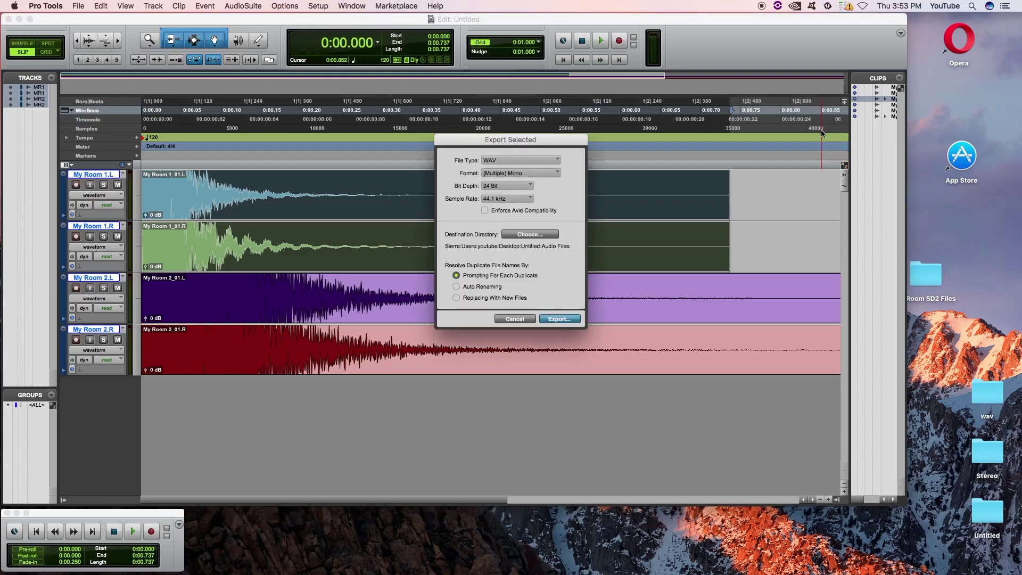
pyautogui.press('Escape')
pyautogui.click(901, 79)
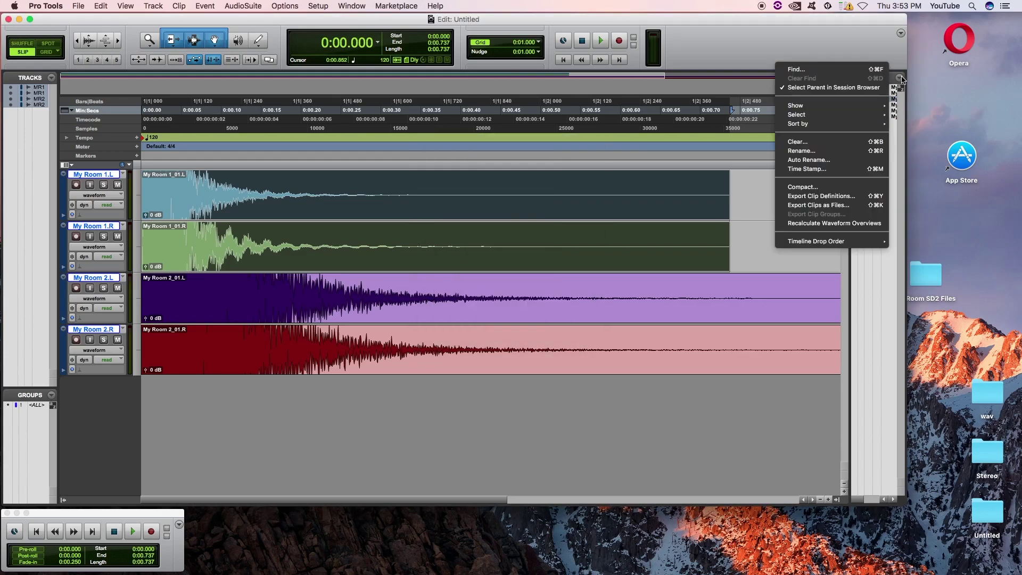
pyautogui.click(878, 206)
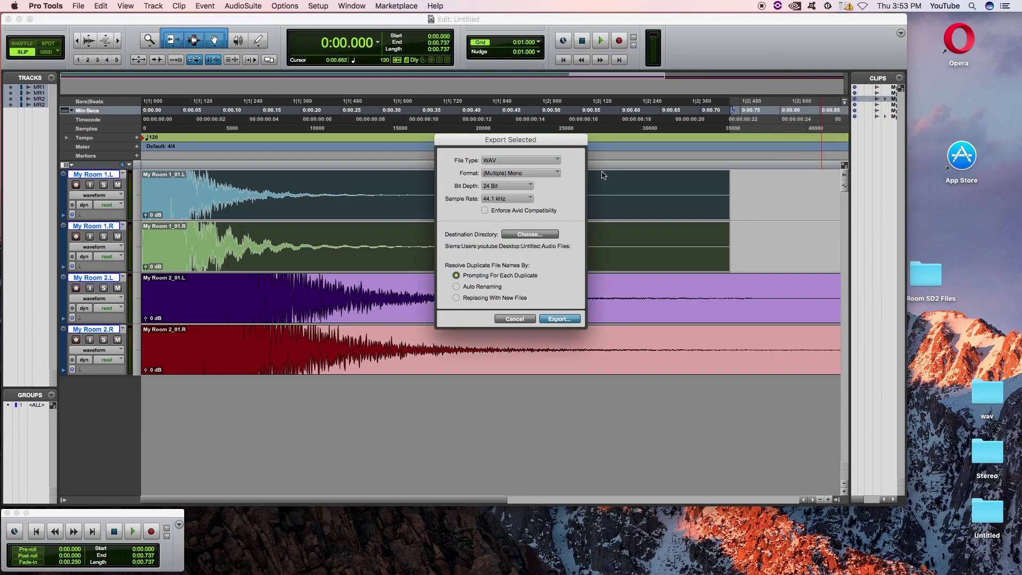
pyautogui.click(538, 174)
pyautogui.click(512, 185)
pyautogui.click(506, 198)
pyautogui.click(539, 209)
# Step: Choose the Desktop 'Stereo' folder as the destination and export the My Room 1_01 clips
pyautogui.click(535, 234)
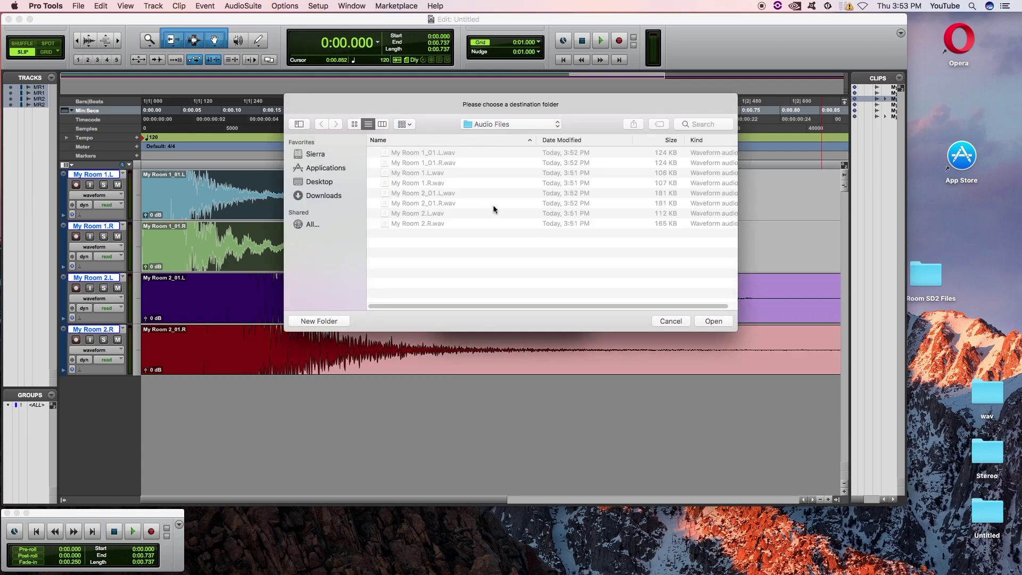
pyautogui.click(331, 184)
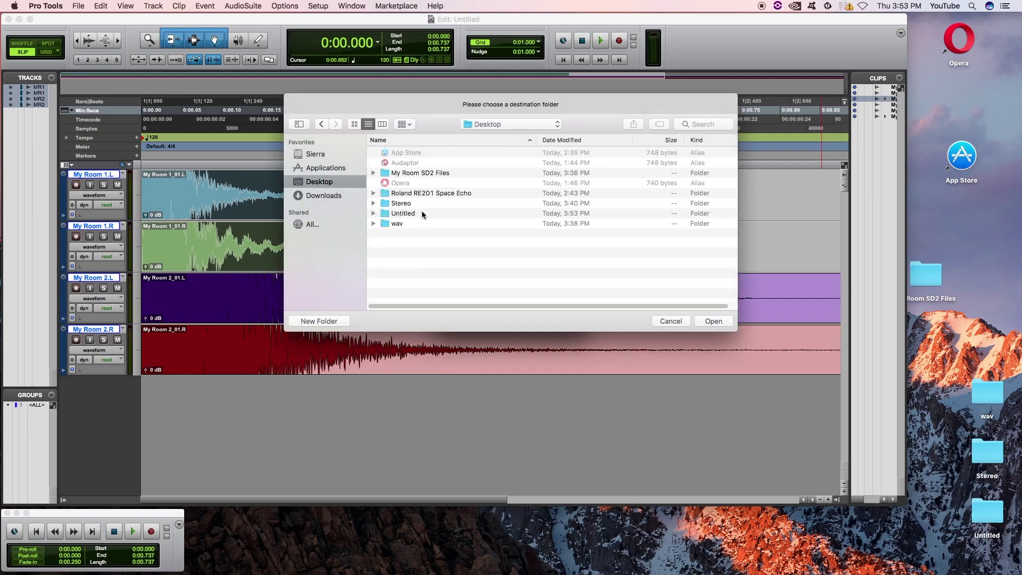
pyautogui.doubleClick(402, 203)
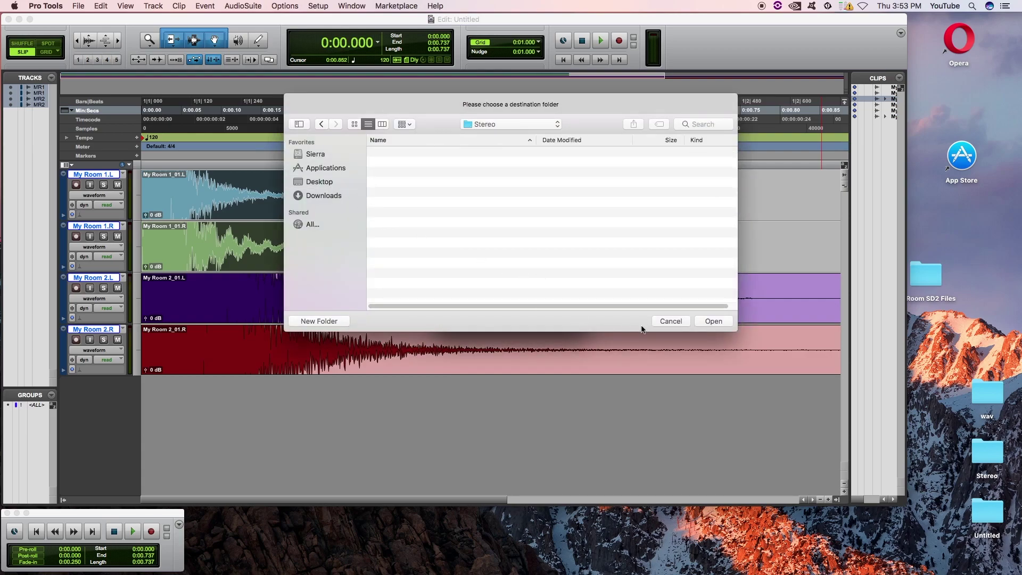
pyautogui.click(713, 321)
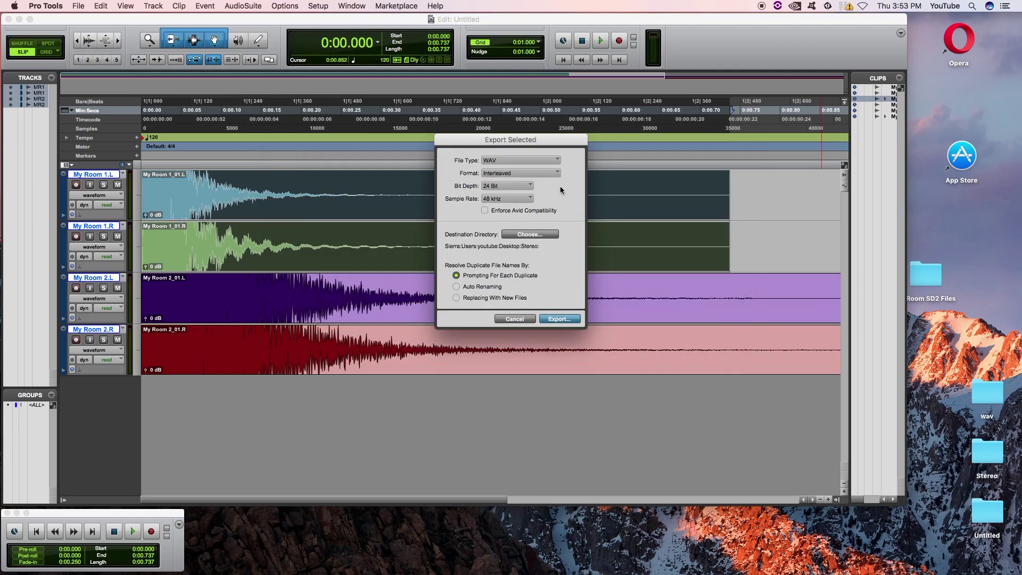
pyautogui.click(564, 322)
# Step: Select the My Room 2_01.L and .R clips and export them with the same settings
pyautogui.click(565, 322)
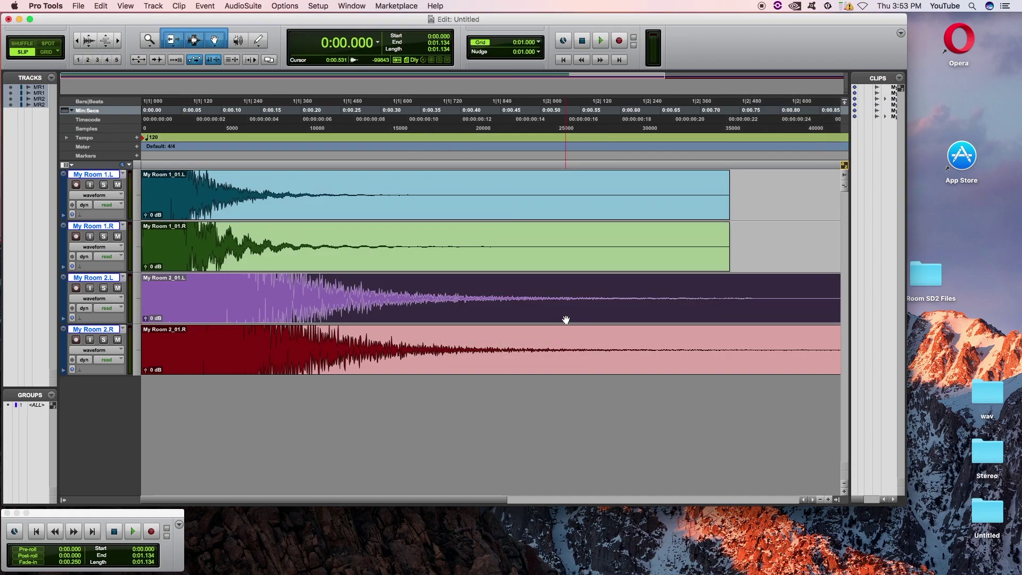
pyautogui.keyDown('shift'); pyautogui.click(562, 347); pyautogui.keyUp('shift')
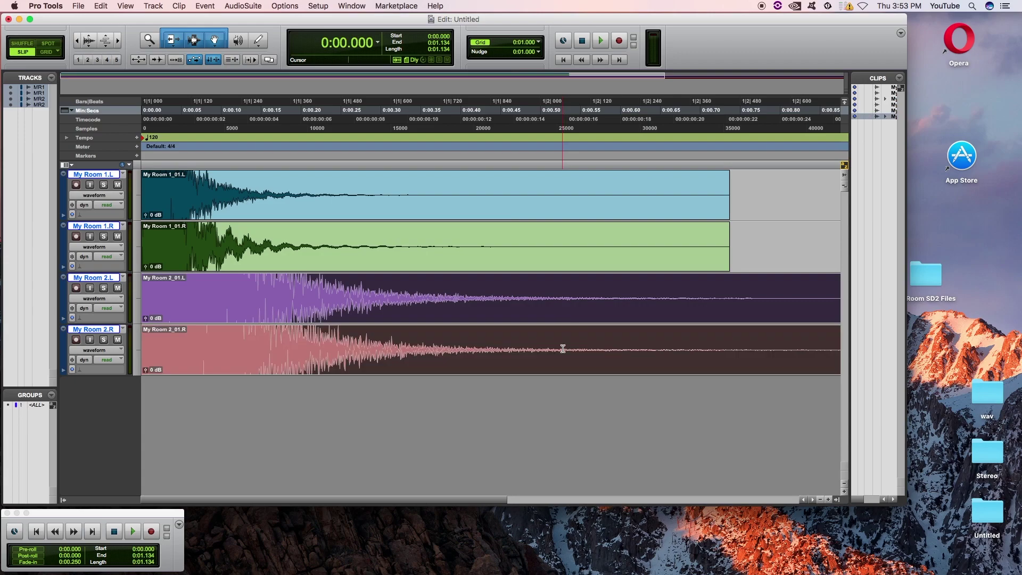
pyautogui.press('e')
pyautogui.press('e')
pyautogui.press('super+shift+k')
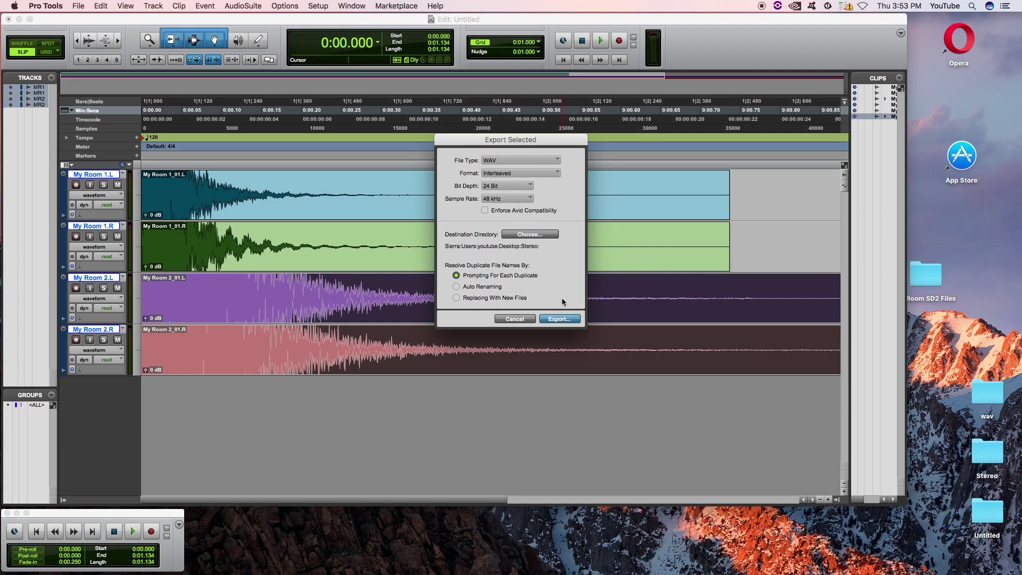
pyautogui.click(560, 319)
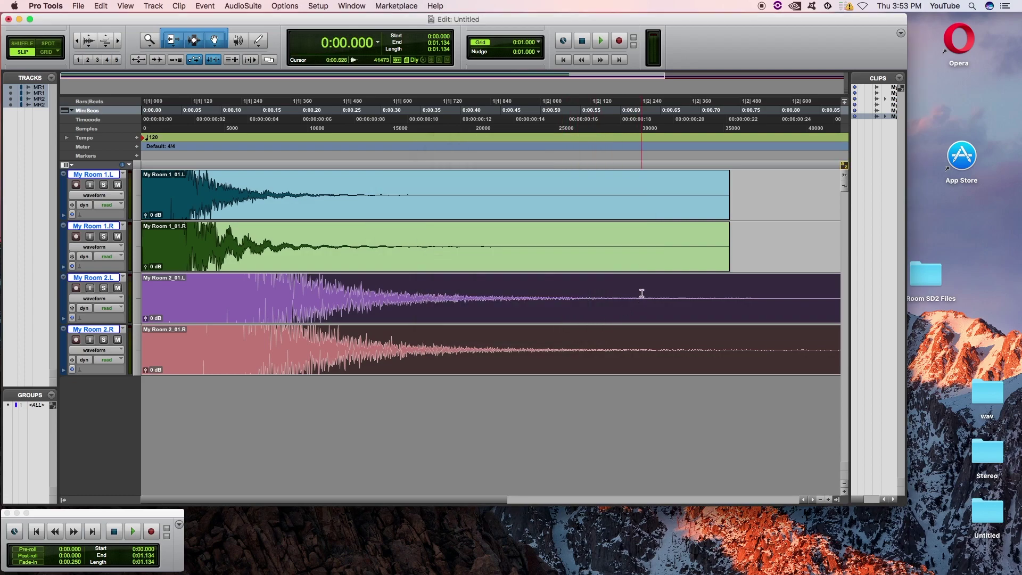
# Step: Open My Room 1_01.wav from the Stereo folder, verify it is 2-channel 48 kHz, then close the player
pyautogui.press('super+h')
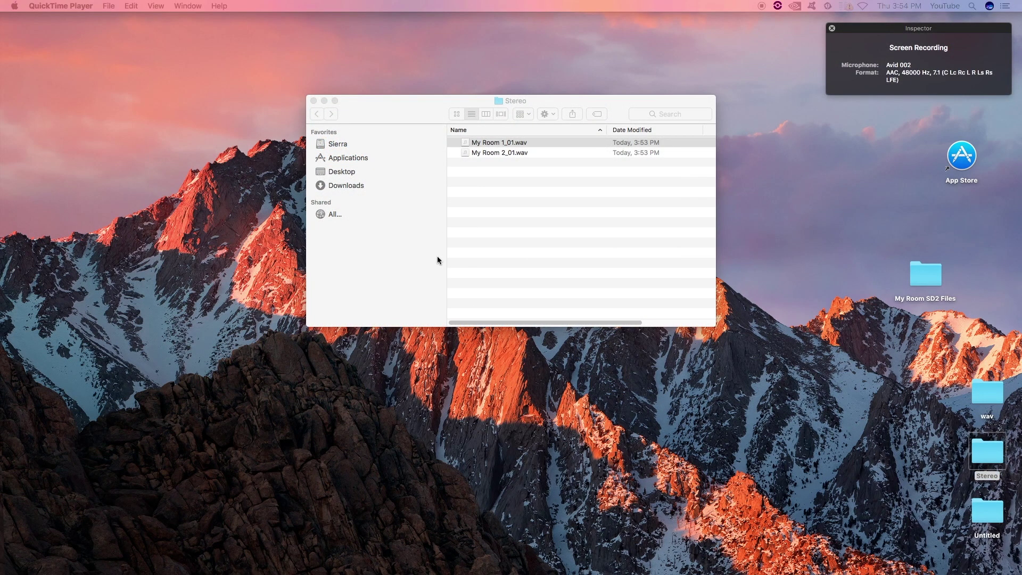
pyautogui.click(469, 201)
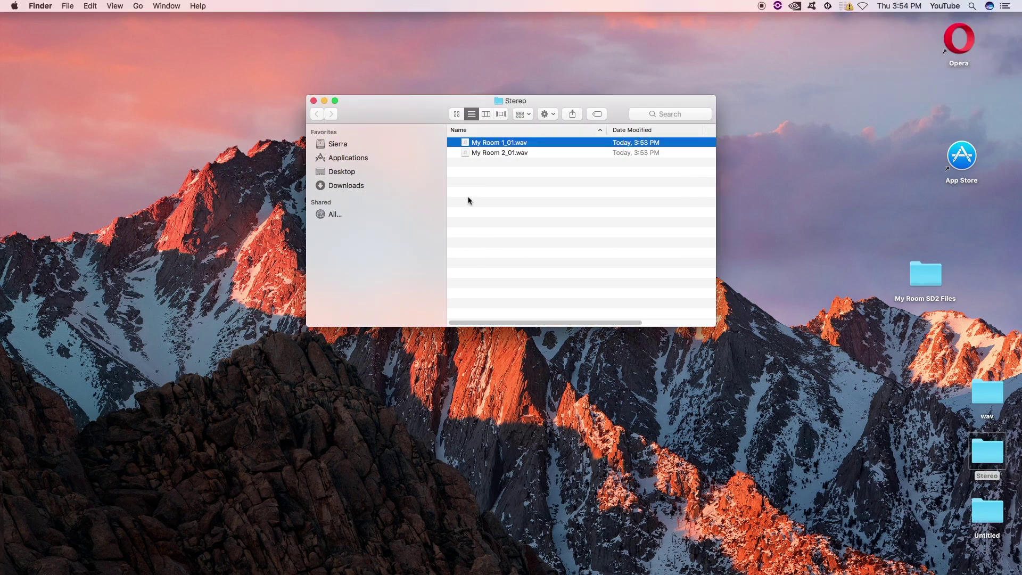
pyautogui.doubleClick(466, 143)
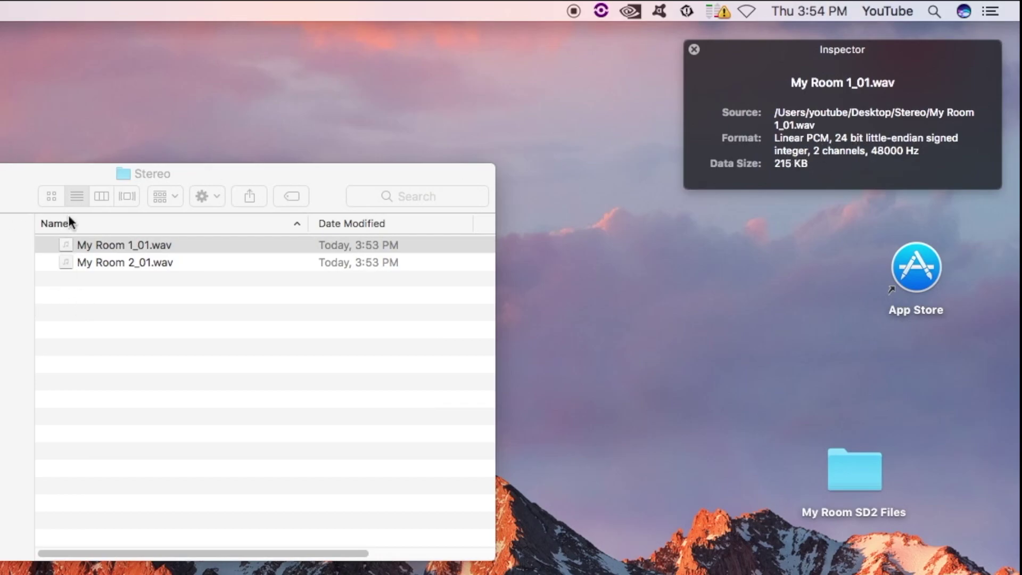
pyautogui.click(694, 50)
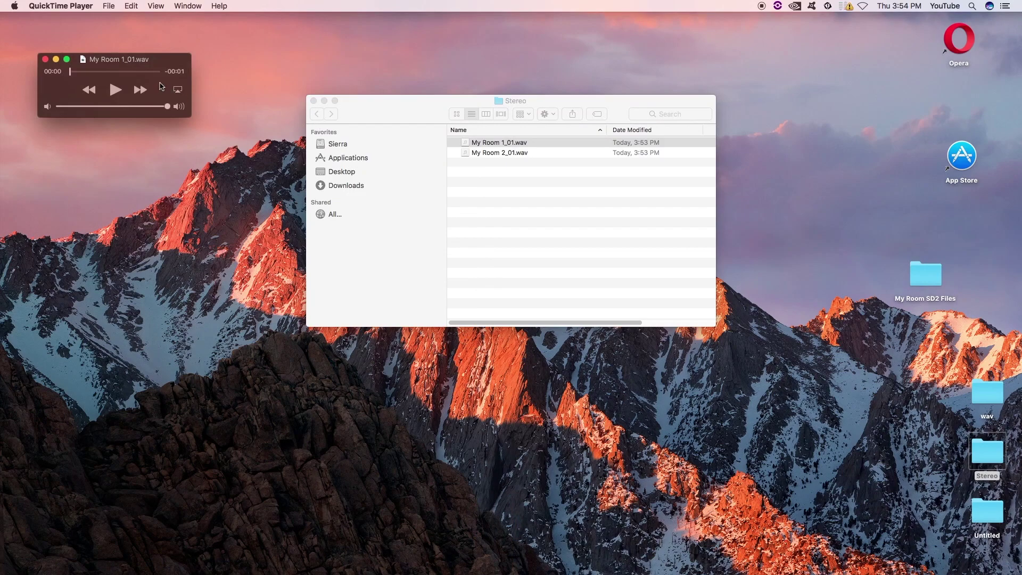
pyautogui.press('super+w')
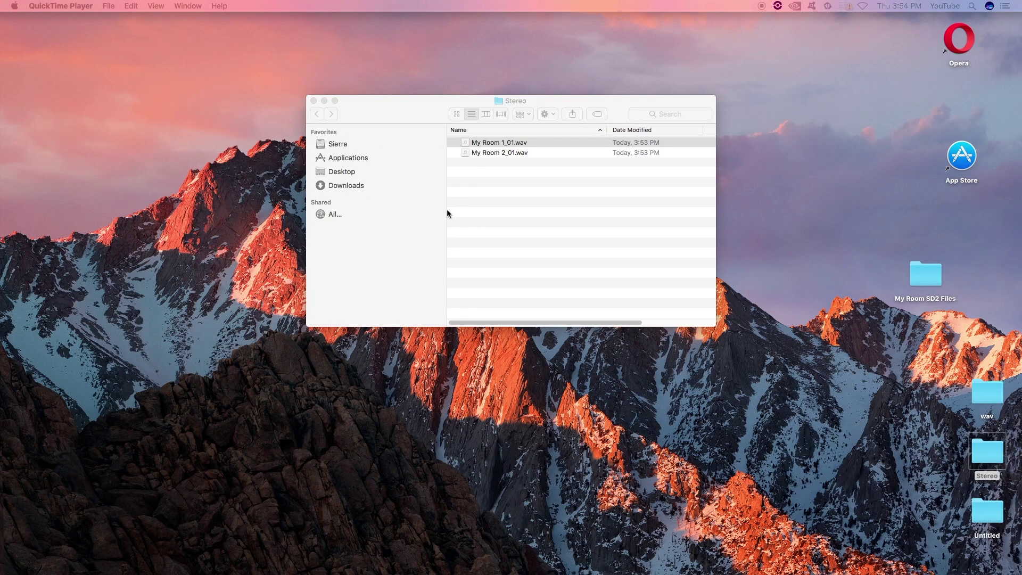